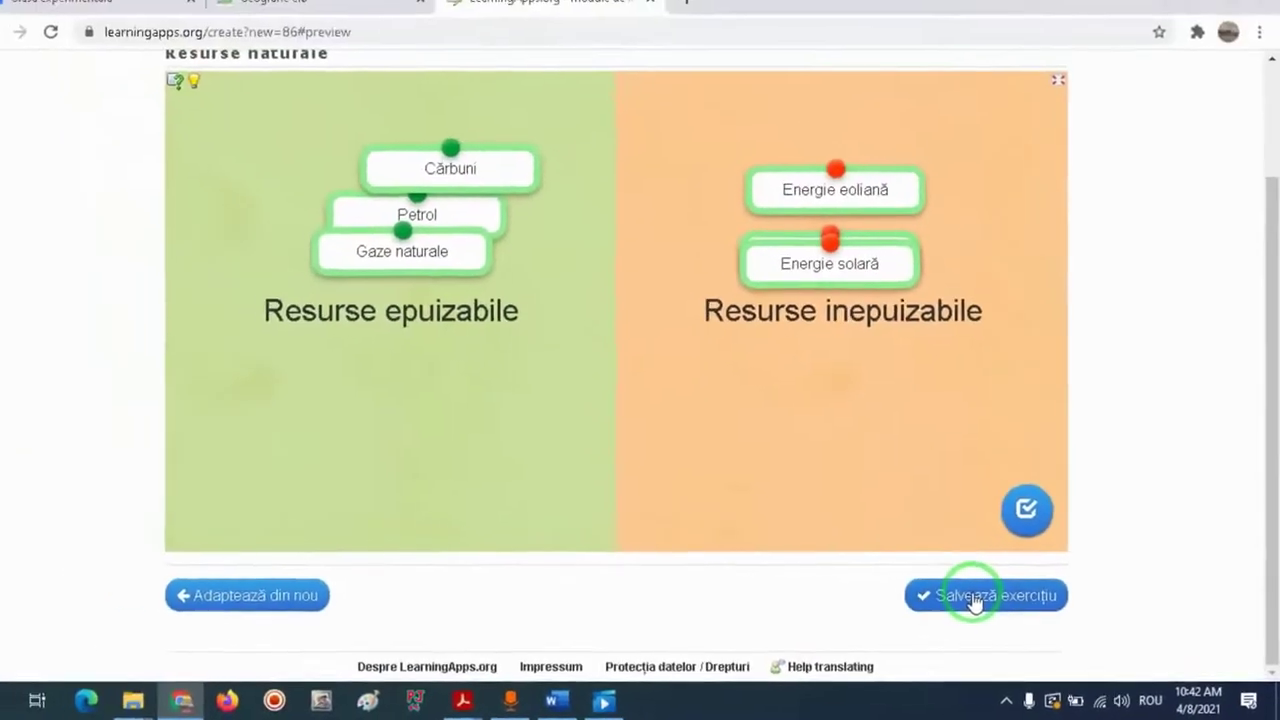
# - Save the Resurse naturale exercise and dismiss the saved notices and the task description
pyautogui.click(683, 482)
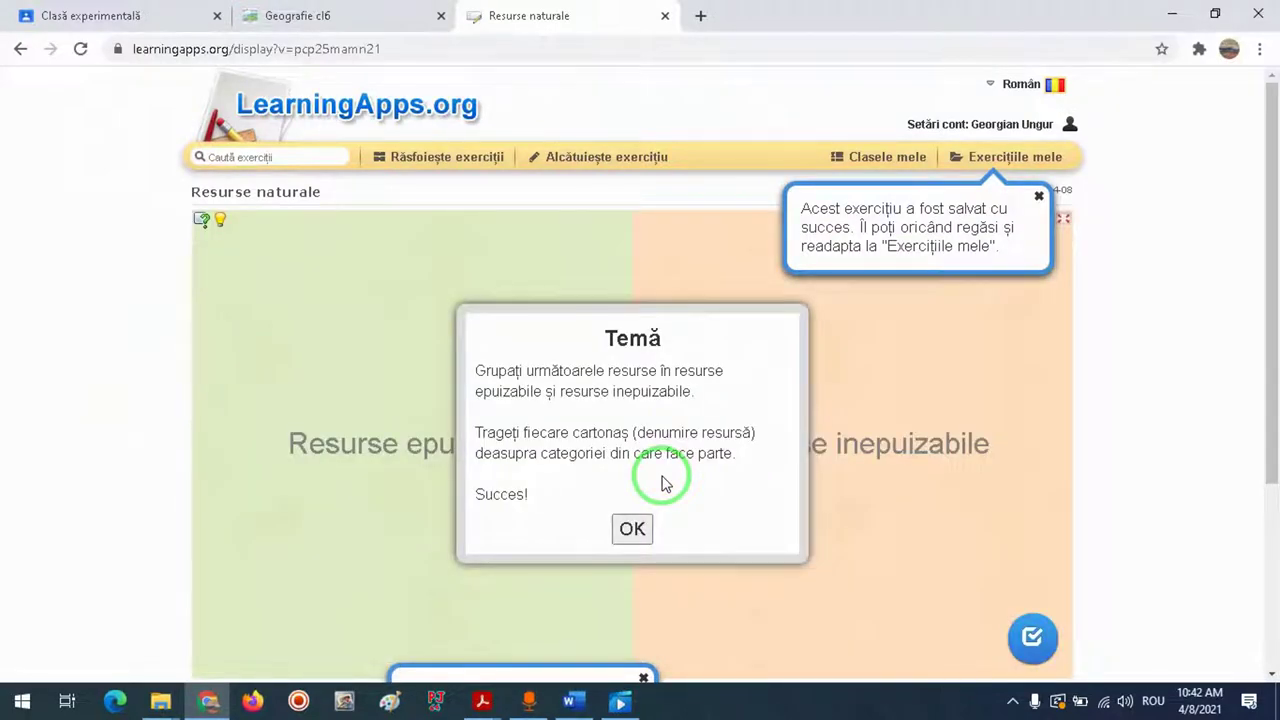
pyautogui.scroll(-1, 670, 478)
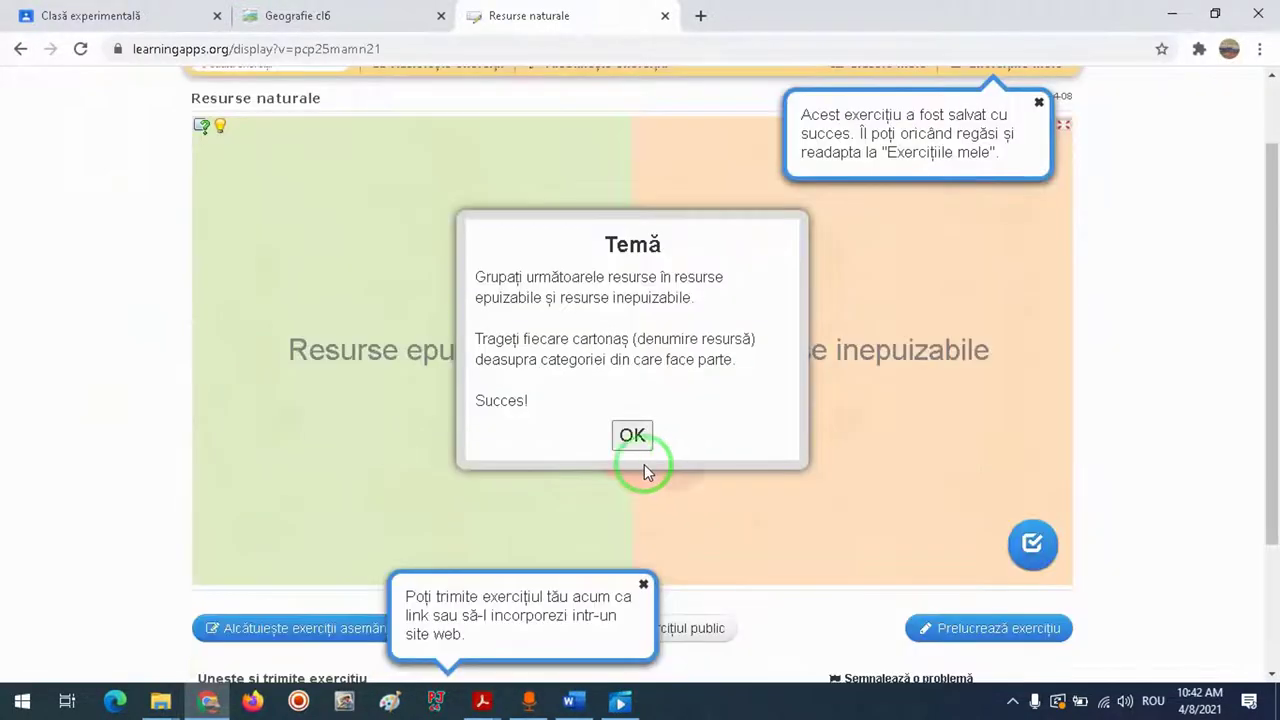
pyautogui.scroll(-2, 701, 461)
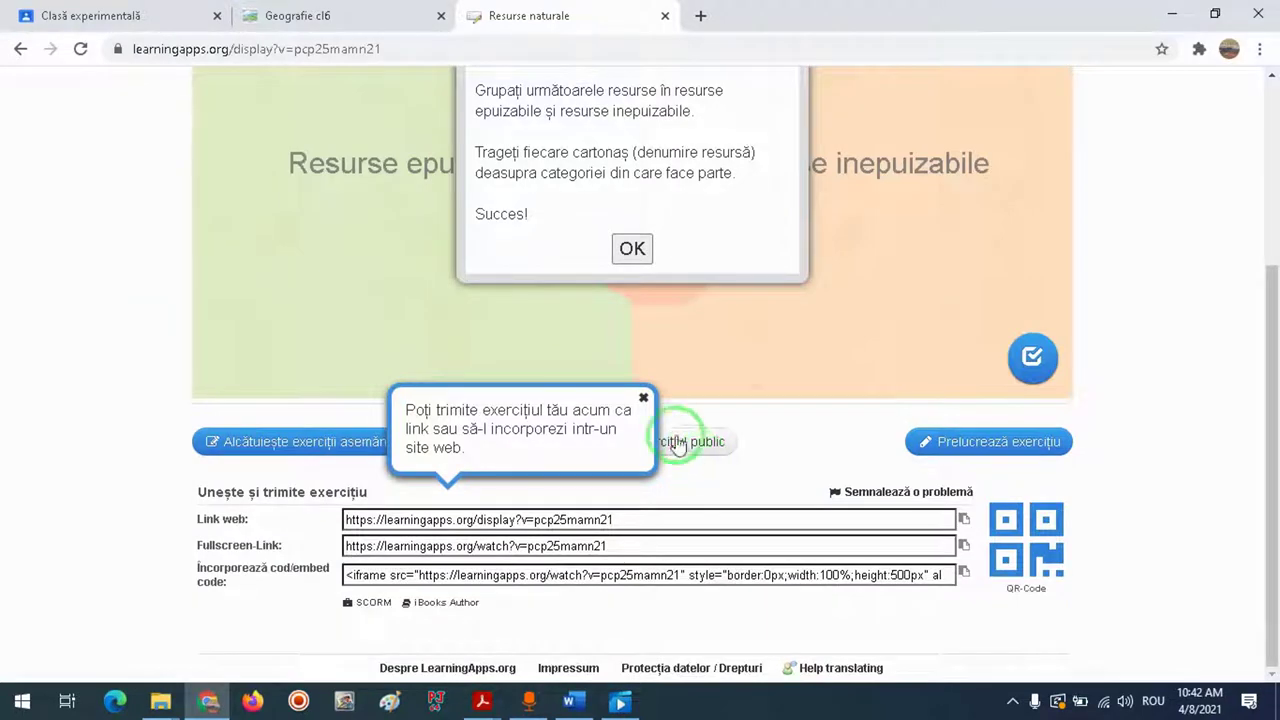
pyautogui.click(644, 399)
pyautogui.scroll(2, 752, 395)
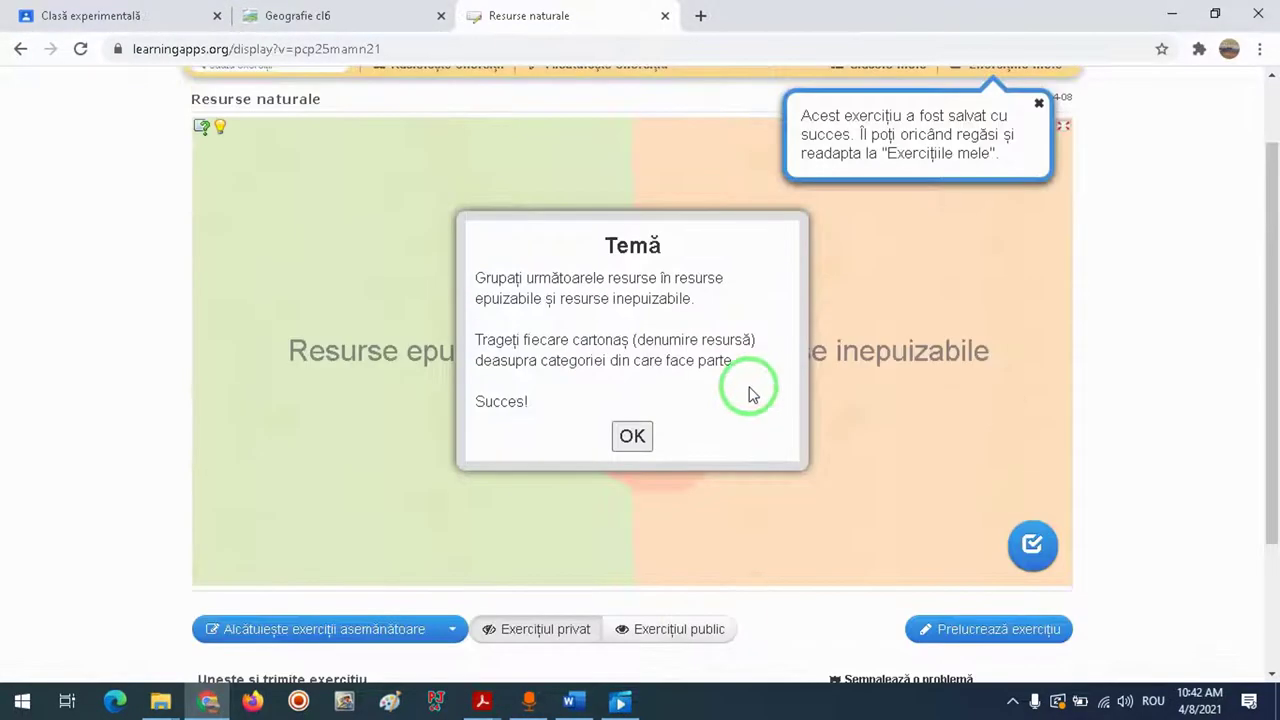
pyautogui.click(632, 436)
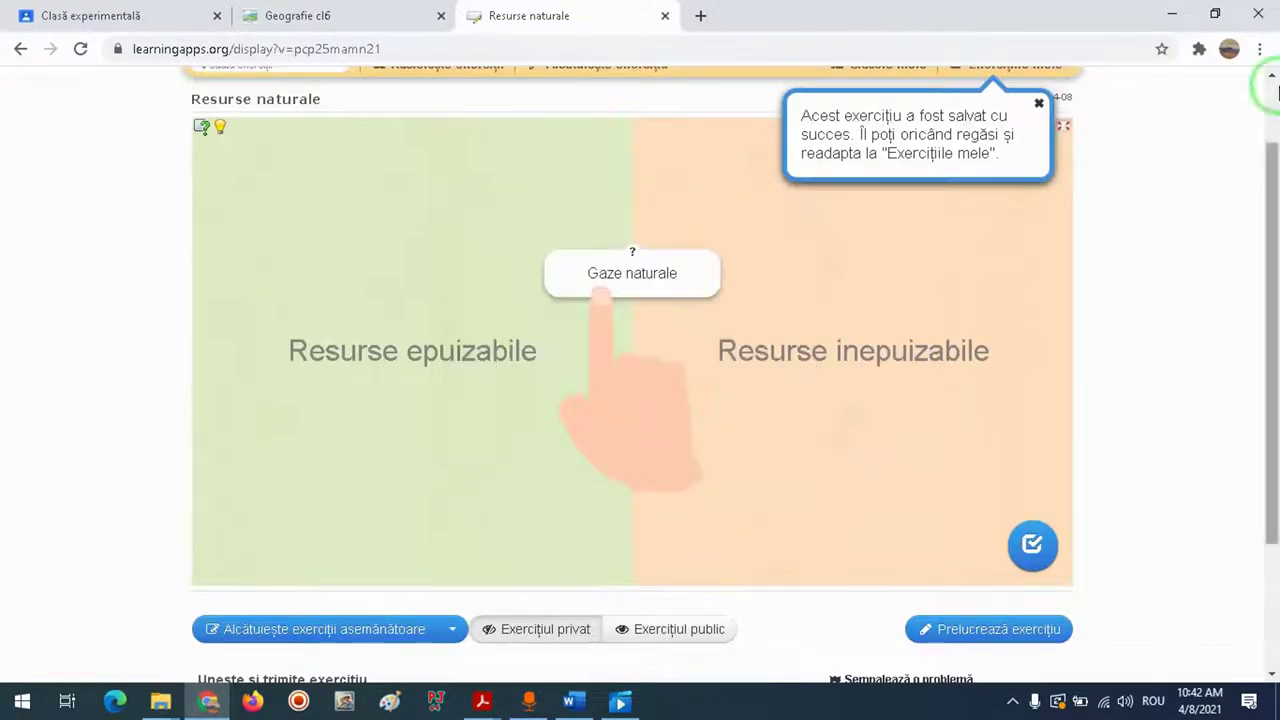
pyautogui.click(1040, 106)
# - Start making the exercise public and choose Geografie as its domain
pyautogui.scroll(-2, 766, 363)
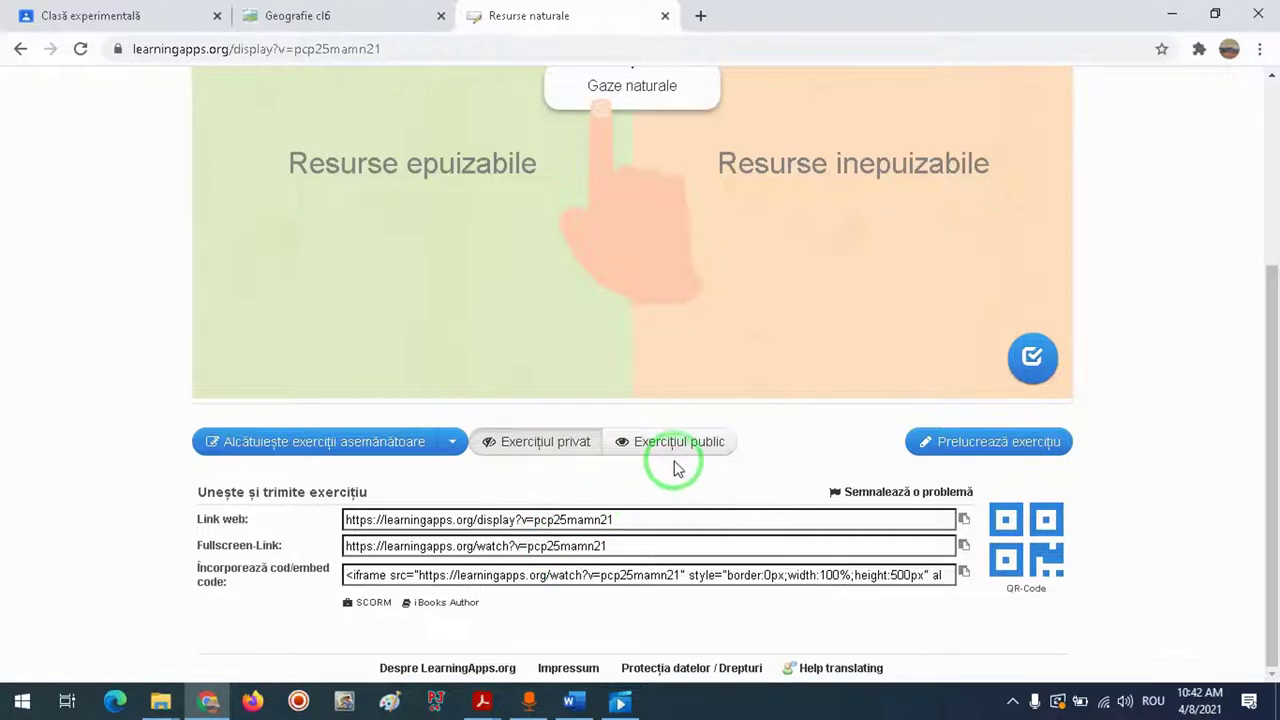
pyautogui.click(675, 458)
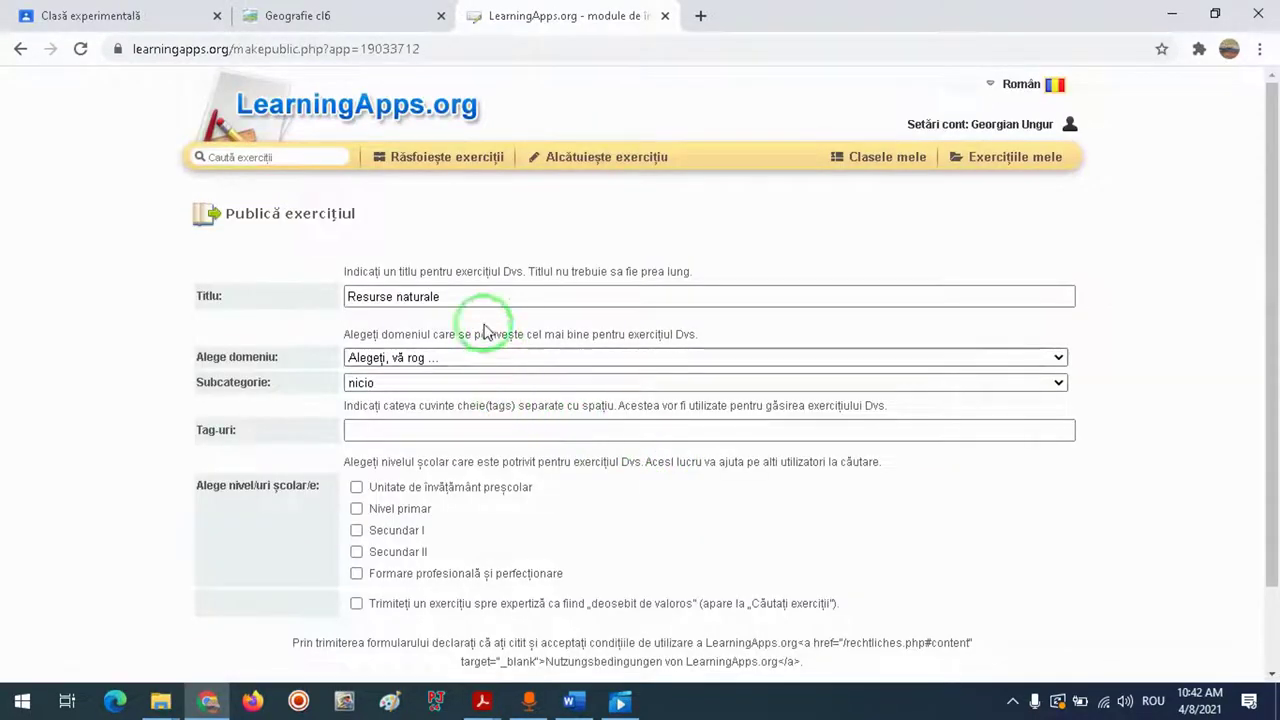
pyautogui.click(479, 358)
pyautogui.click(414, 179)
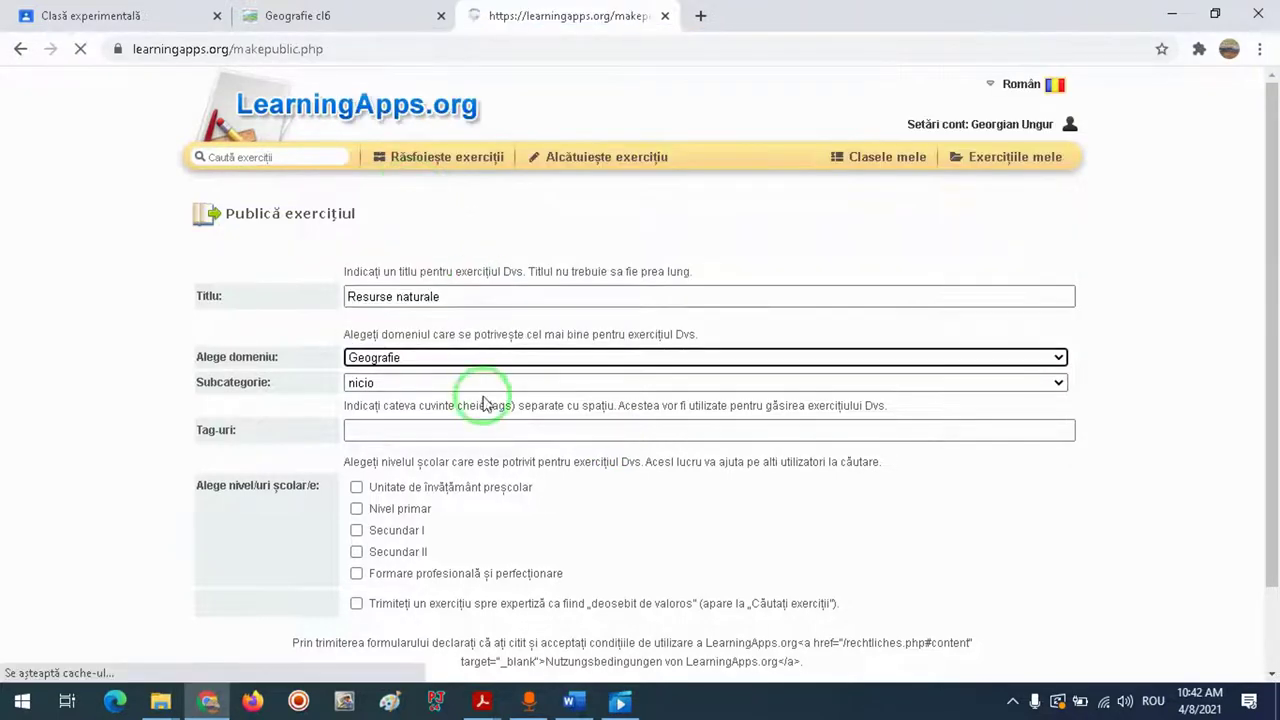
# - Create a new subcategory for the exercise named "Elemente de geografie umană"
pyautogui.click(460, 383)
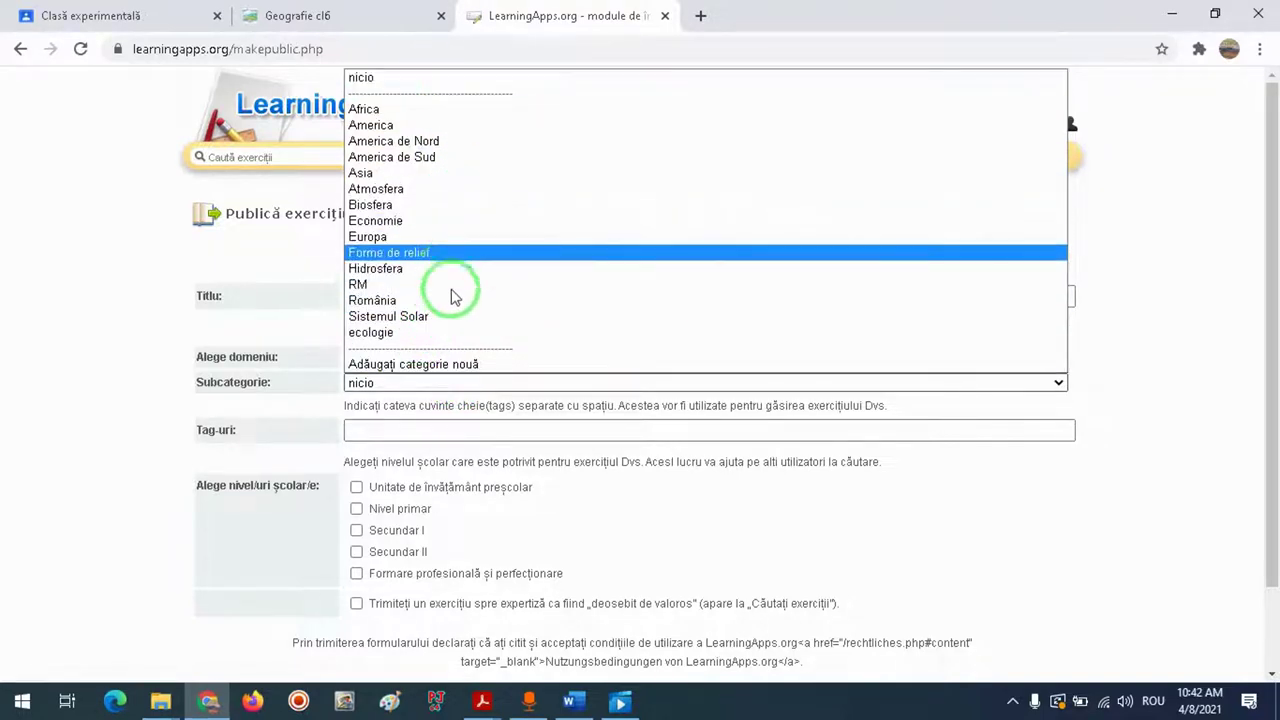
pyautogui.click(458, 366)
pyautogui.click(506, 398)
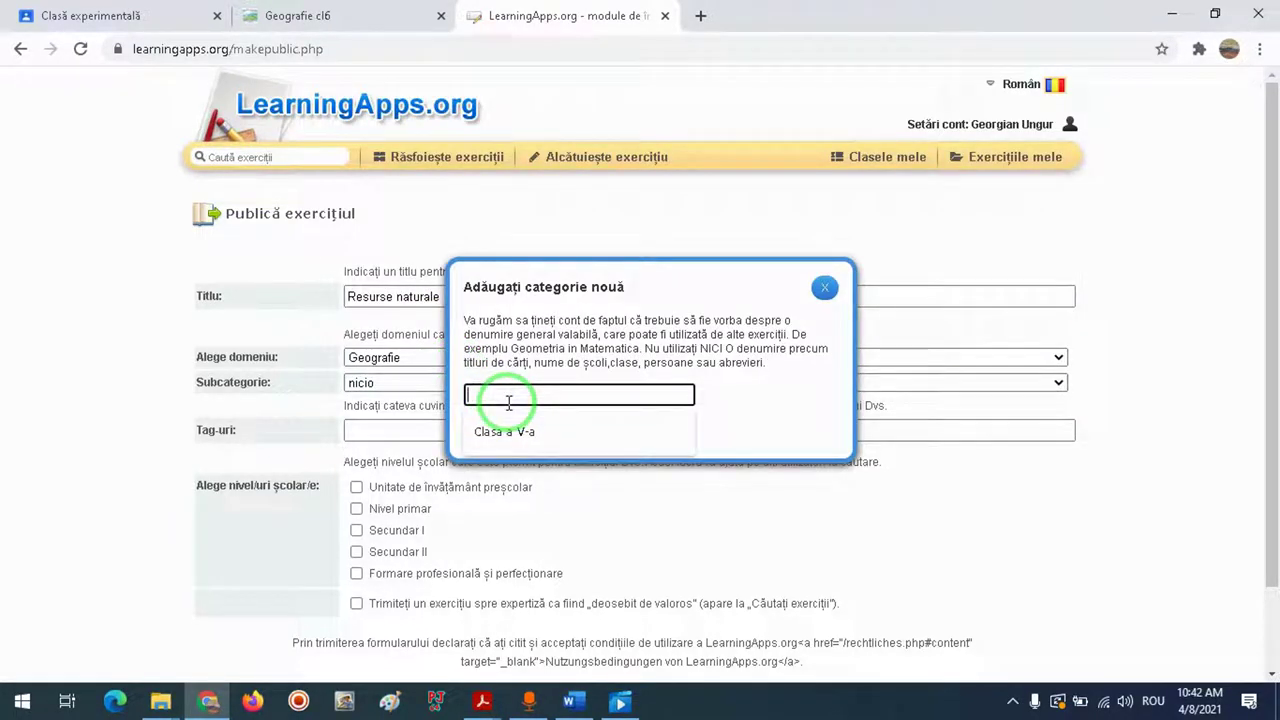
pyautogui.write('Elem')
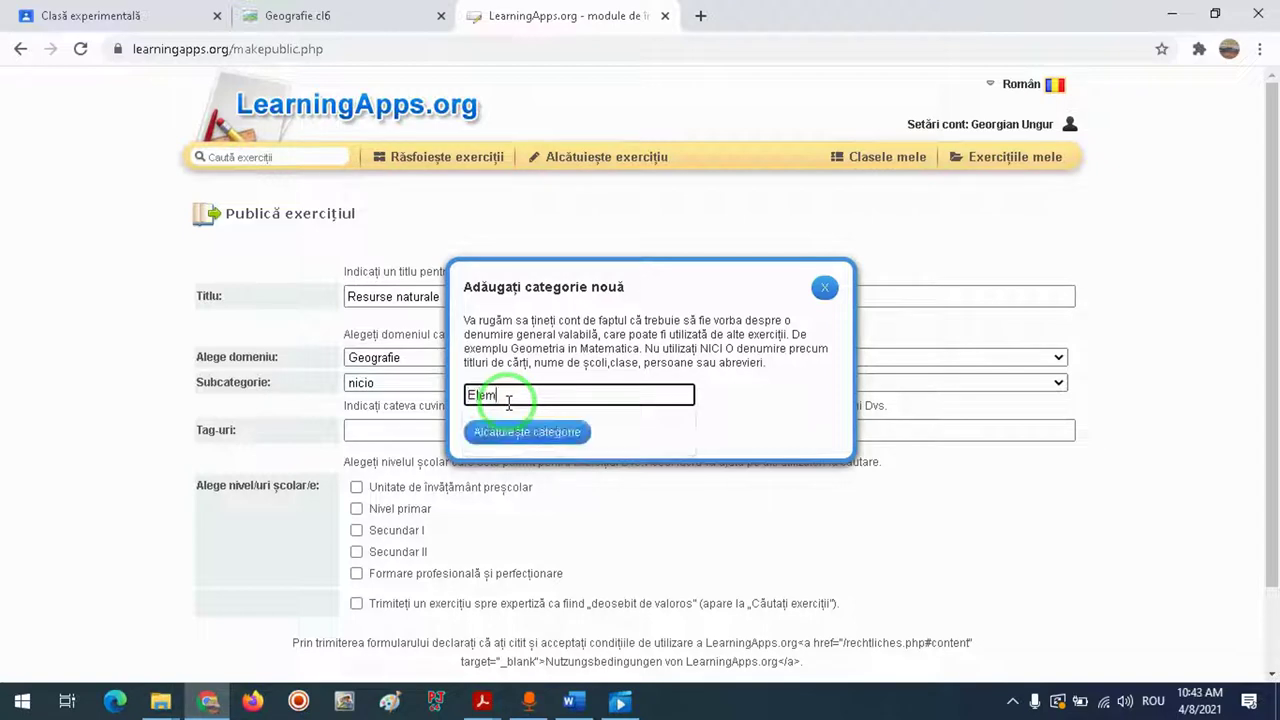
pyautogui.write('ente de geografie umană ș')
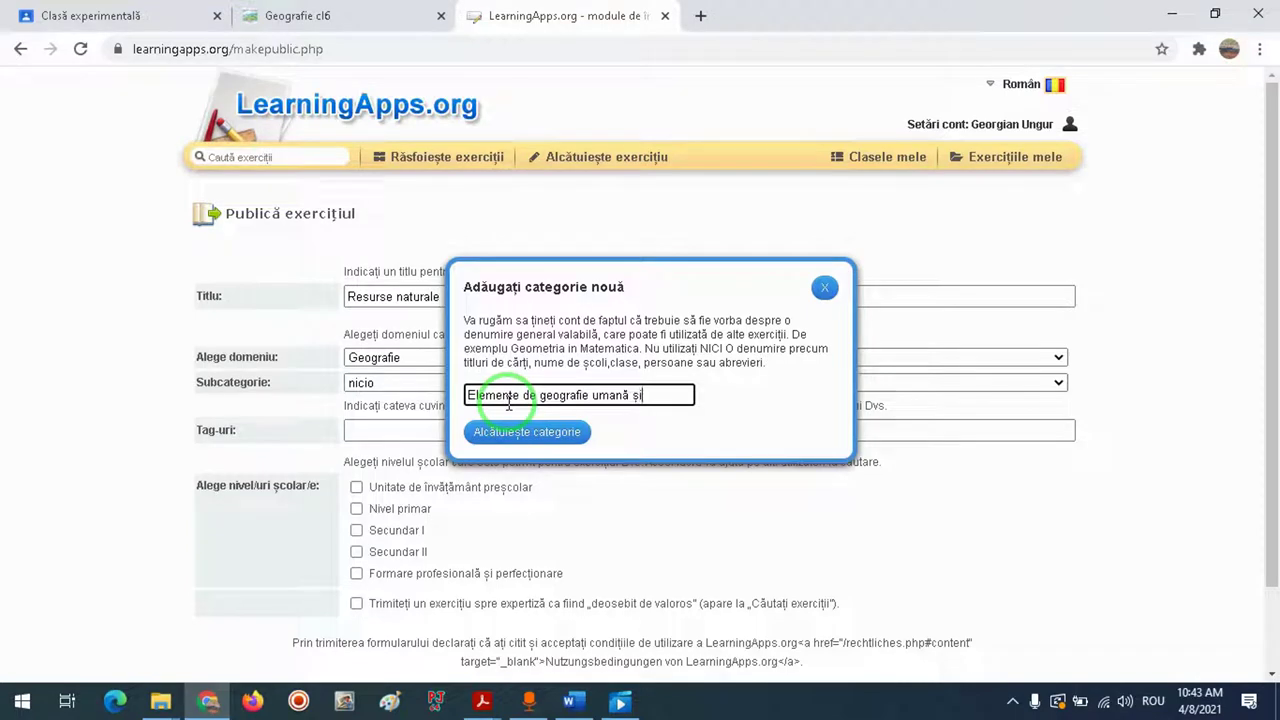
pyautogui.press('BackSpace')
pyautogui.click(525, 431)
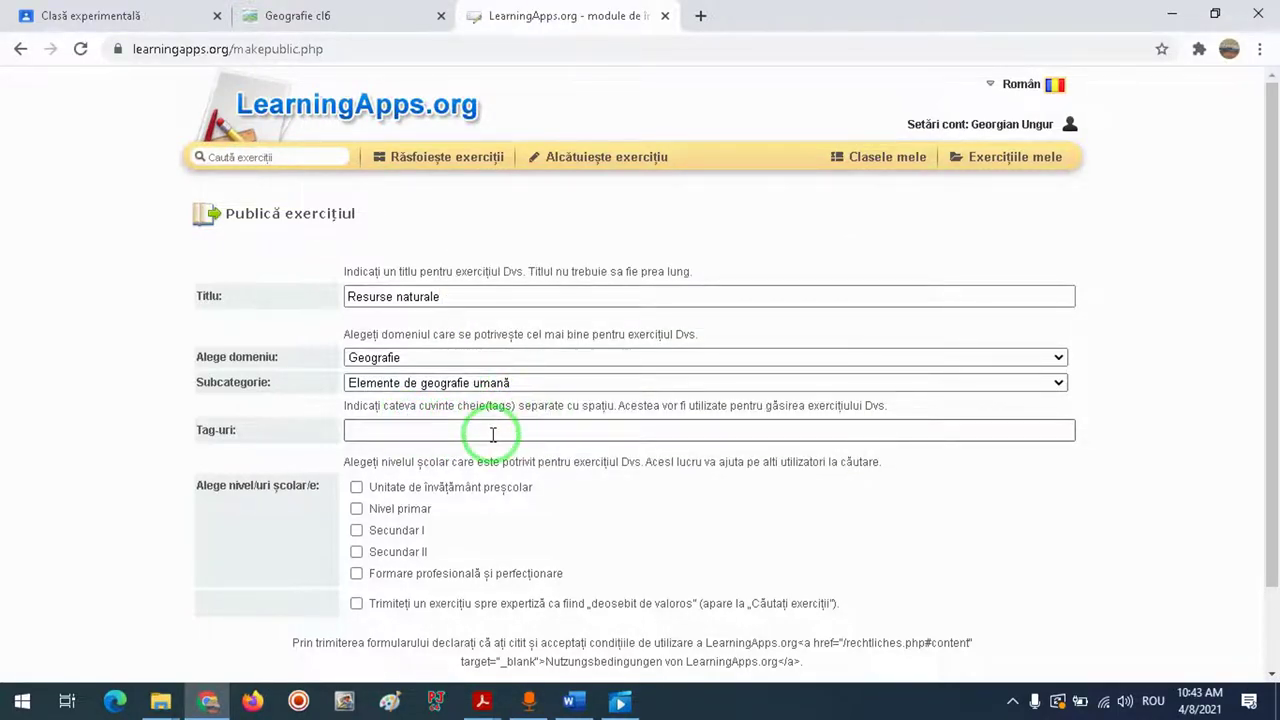
# - Enter the tags "resurse inepuizabile epuizabile", choose the Secundar I school level and submit the publication form
pyautogui.scroll(-1, 493, 434)
pyautogui.click(430, 334)
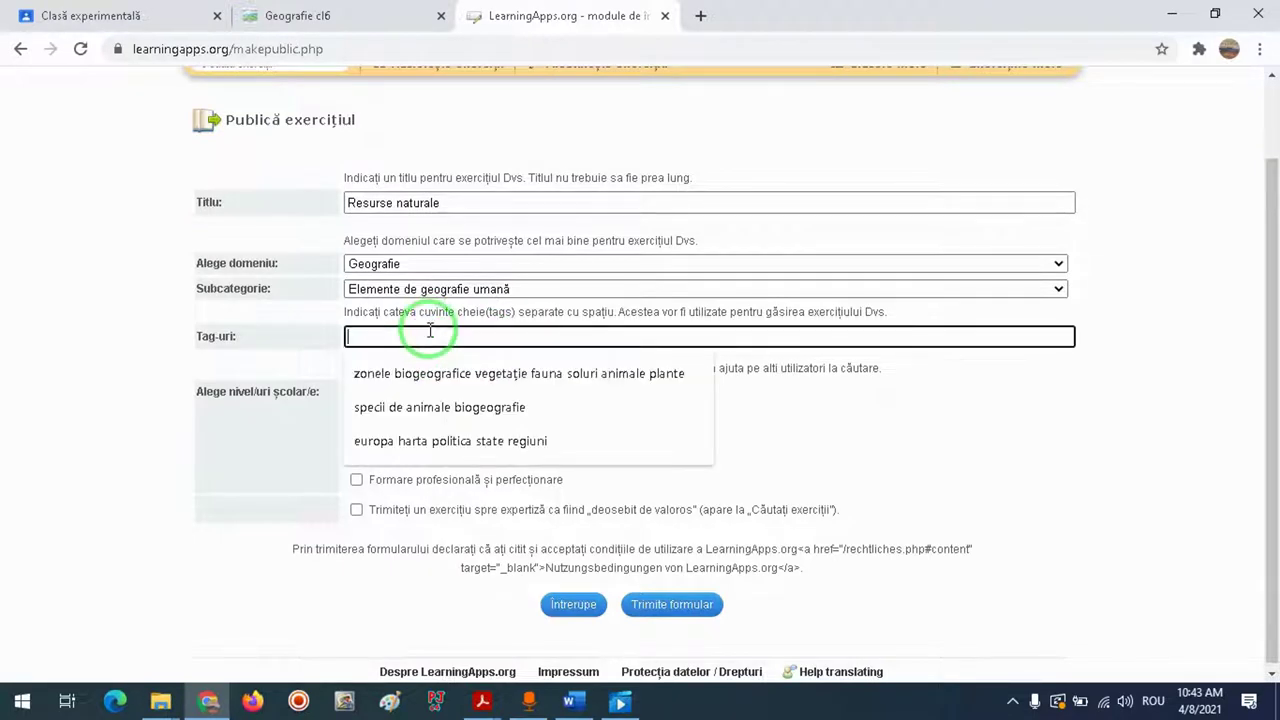
pyautogui.write('res')
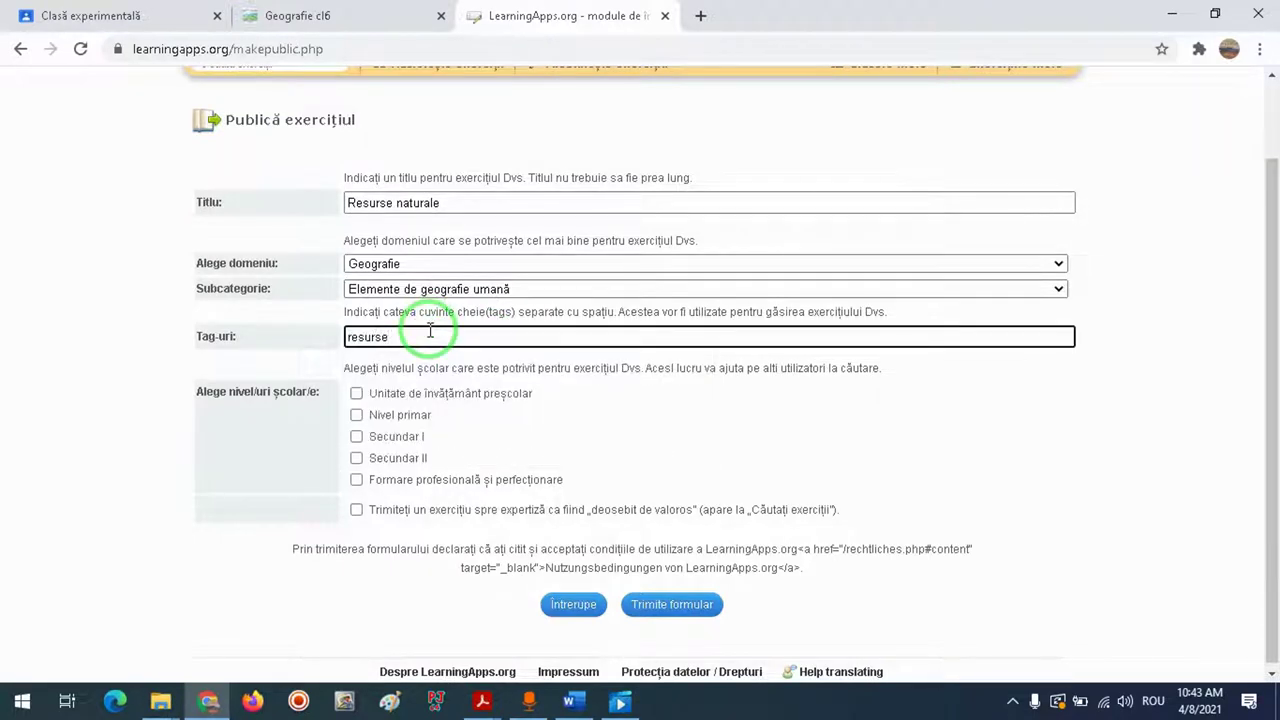
pyautogui.write('urse inepuizabile epuizabile')
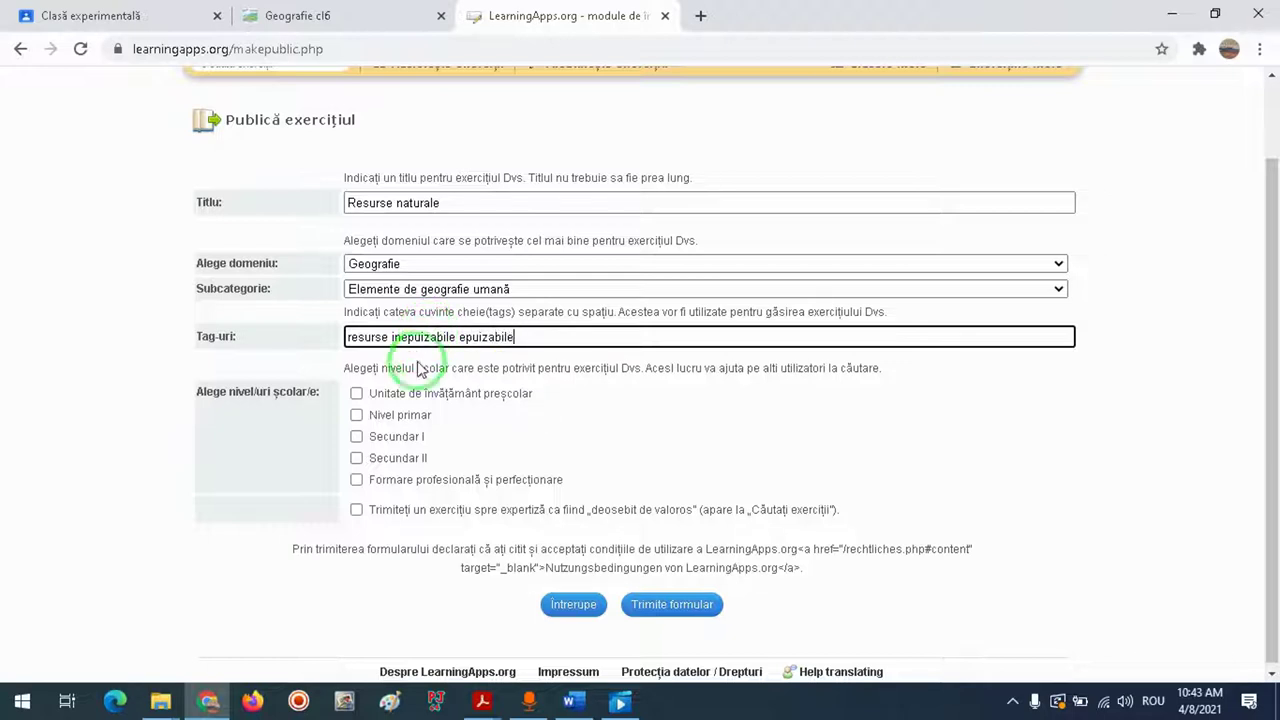
pyautogui.click(358, 443)
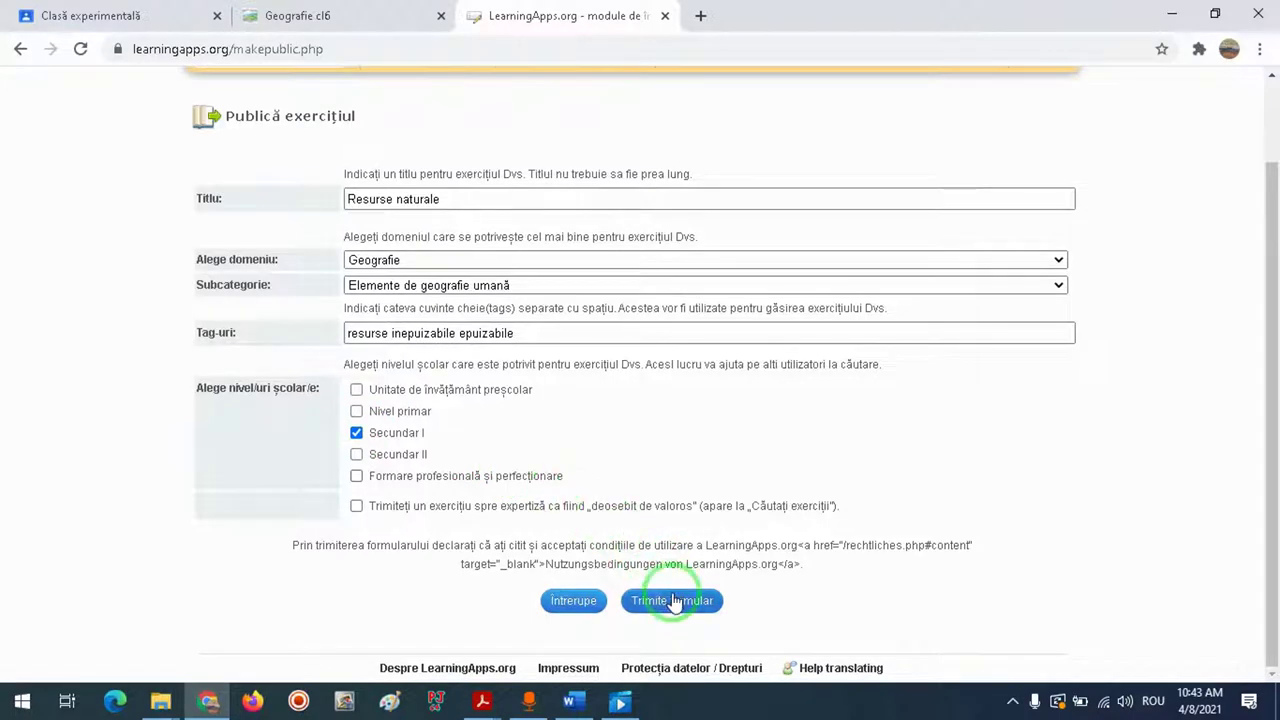
pyautogui.click(672, 600)
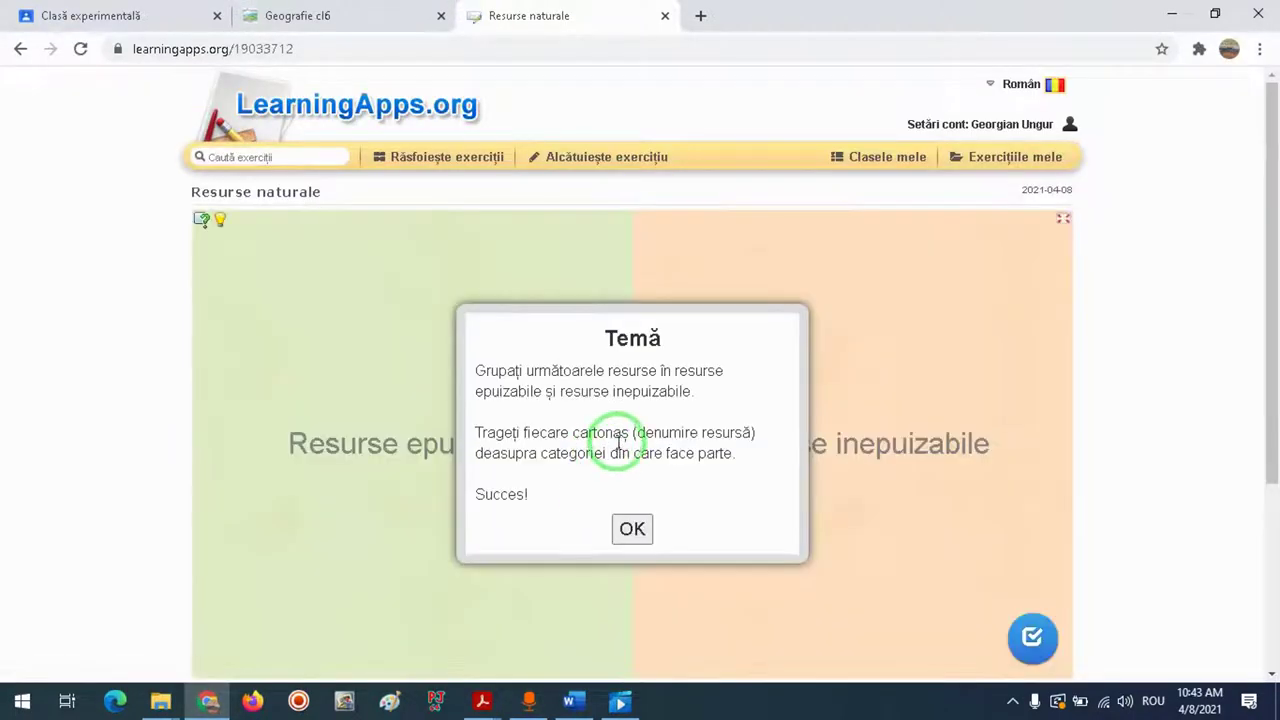
# - Dismiss the task description of the published exercise and copy its web link
pyautogui.click(620, 532)
pyautogui.scroll(-3, 620, 506)
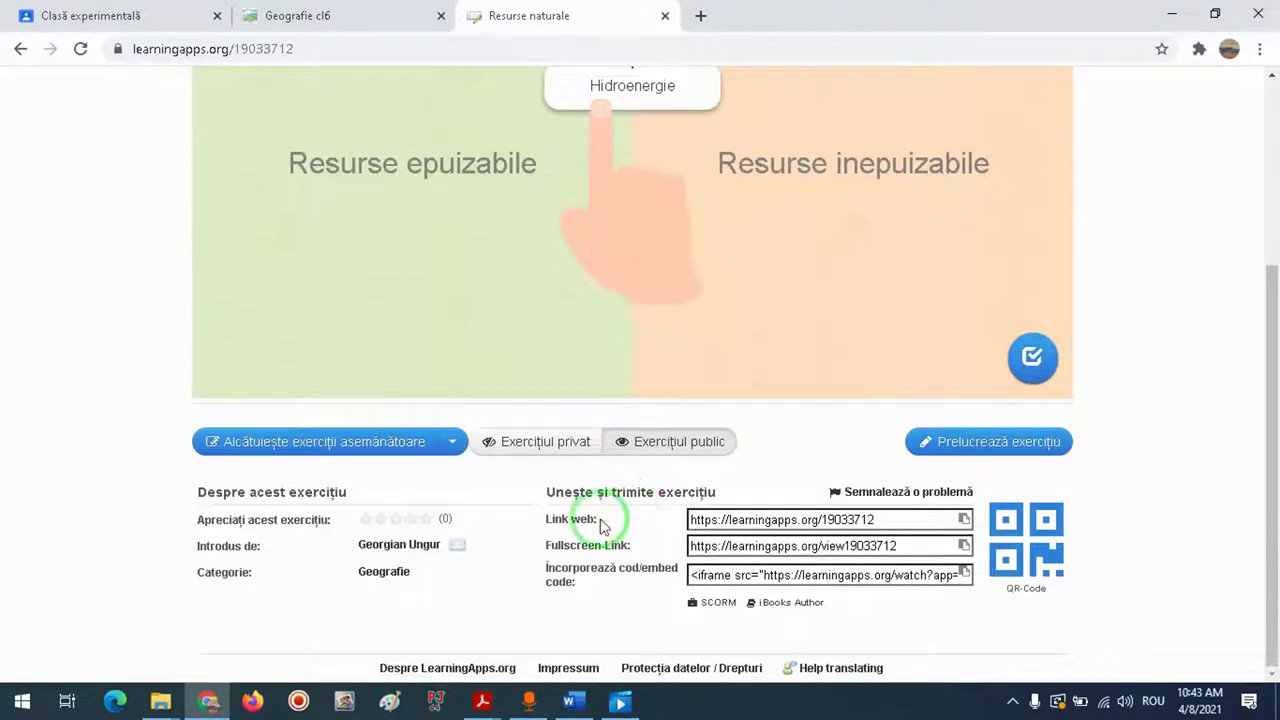
pyautogui.click(706, 521)
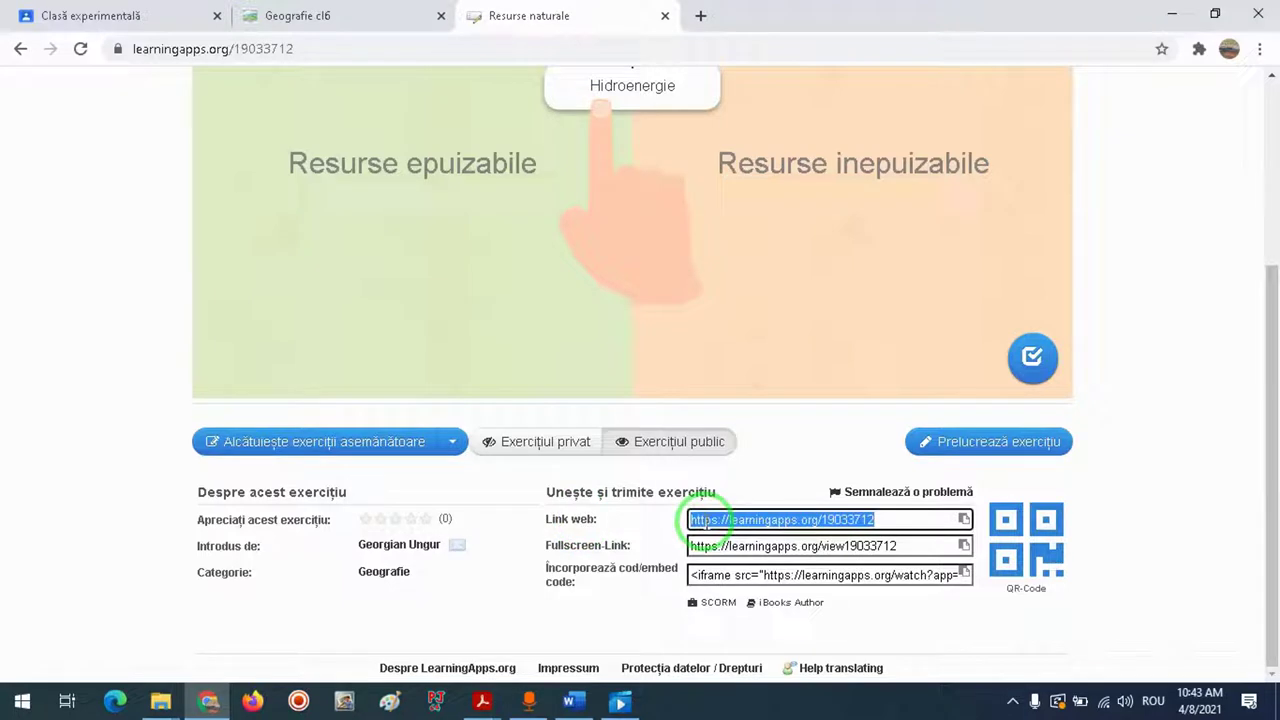
pyautogui.click(721, 543)
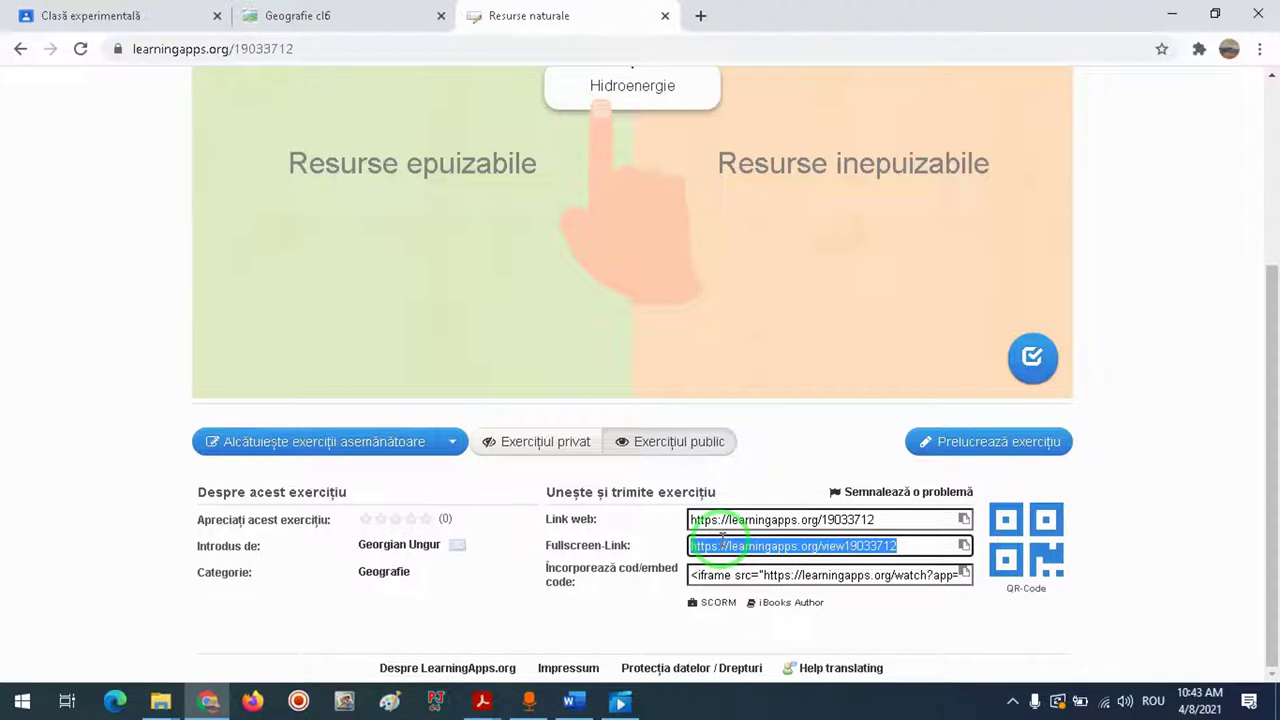
pyautogui.click(900, 577)
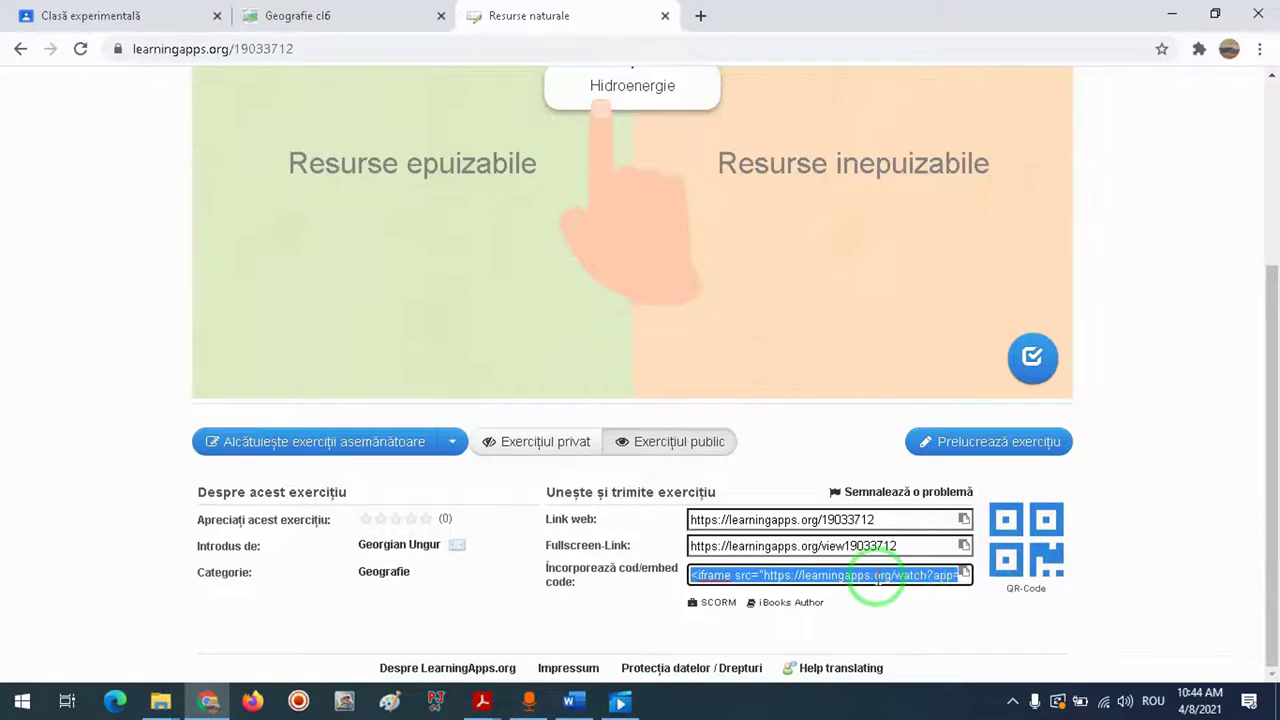
pyautogui.click(963, 520)
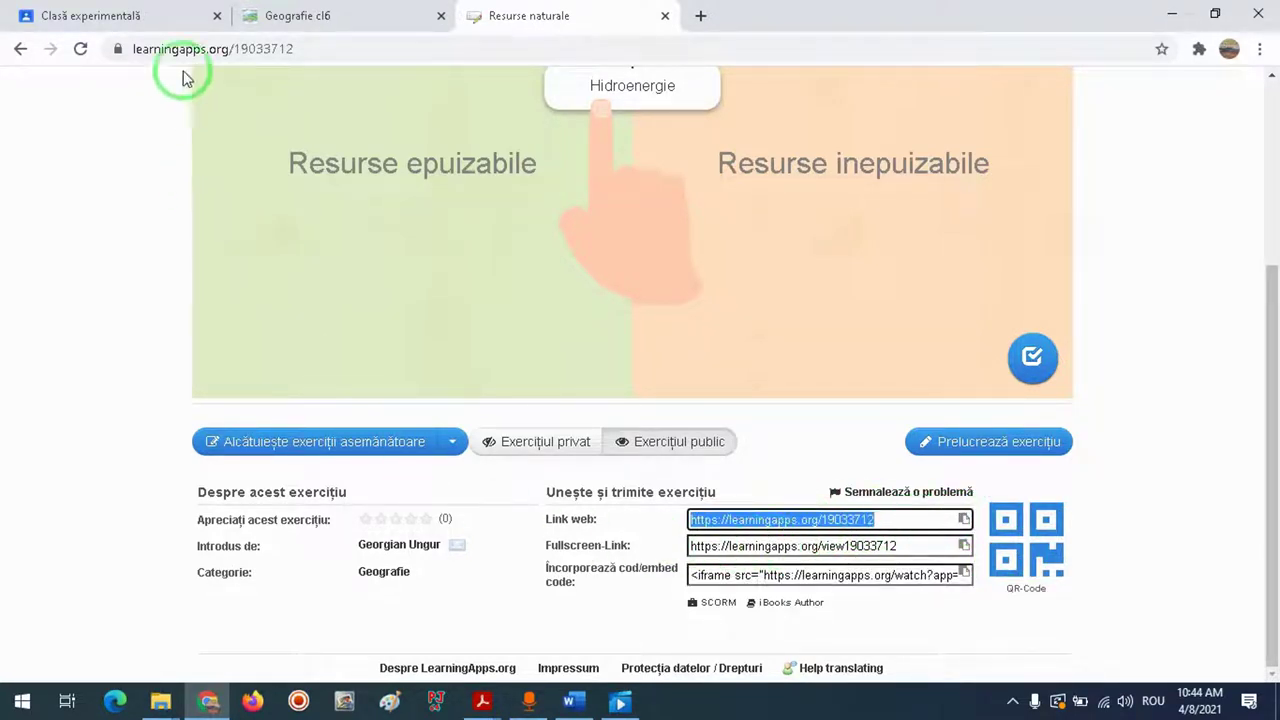
# - Switch to Google Classroom and create an assignment in Clasă experimentală titled "Clasificarea resurselor naturale"
pyautogui.click(160, 20)
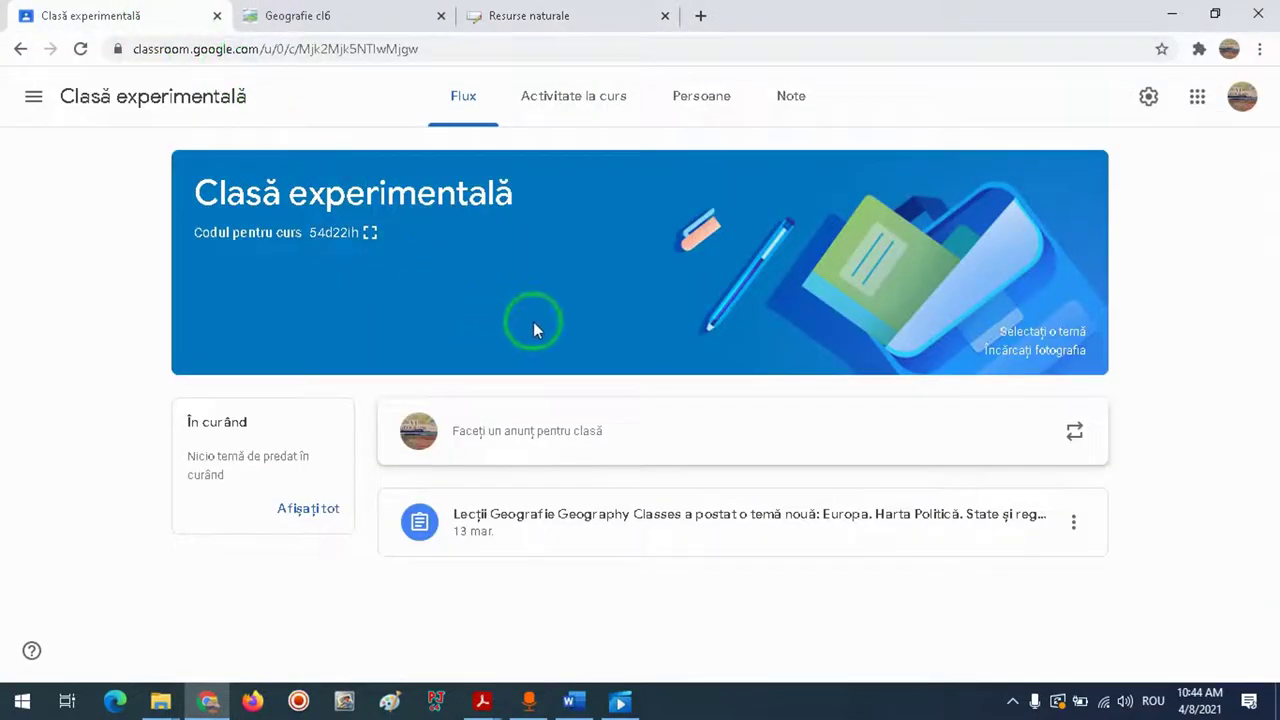
pyautogui.click(567, 112)
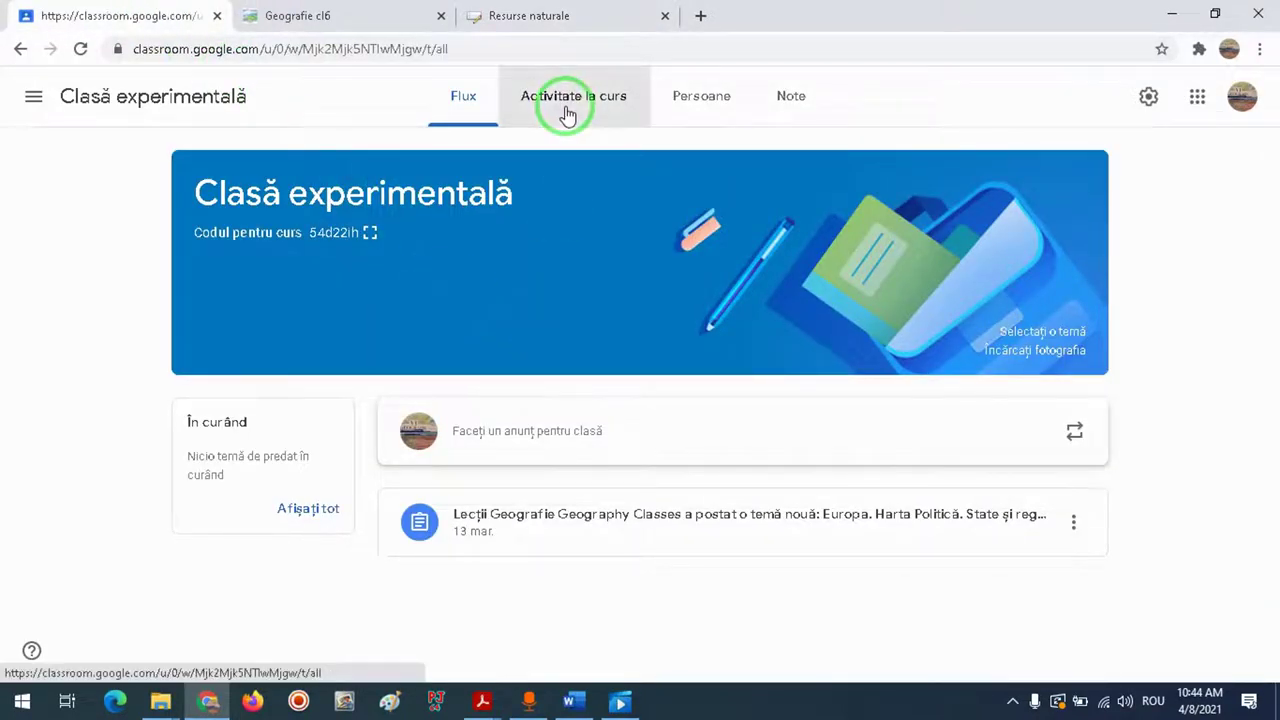
pyautogui.click(368, 172)
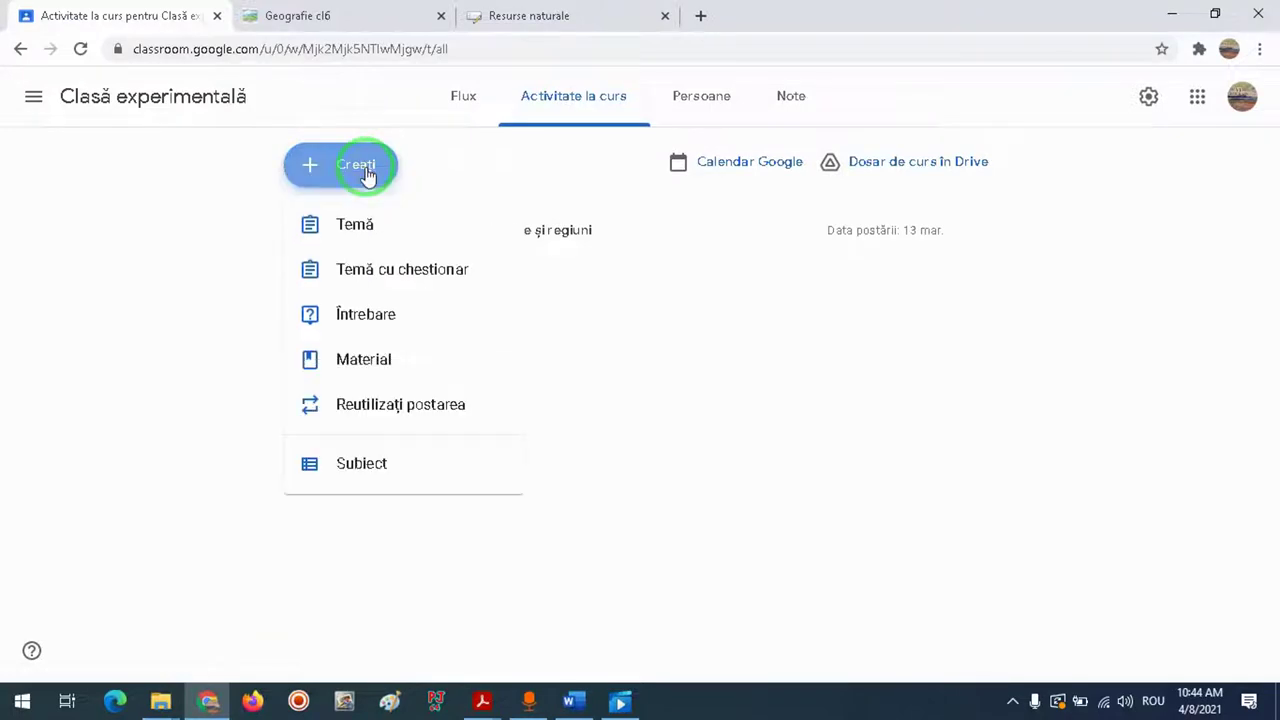
pyautogui.click(357, 222)
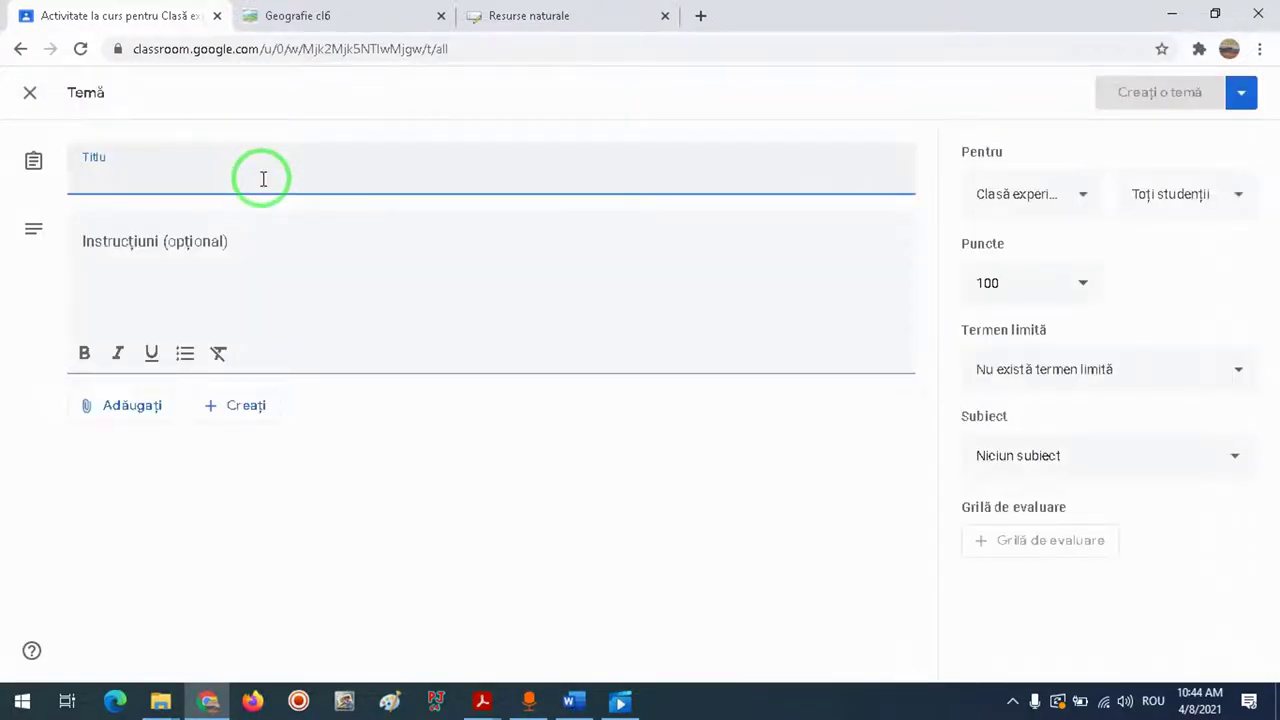
pyautogui.write('Clasificarea ')
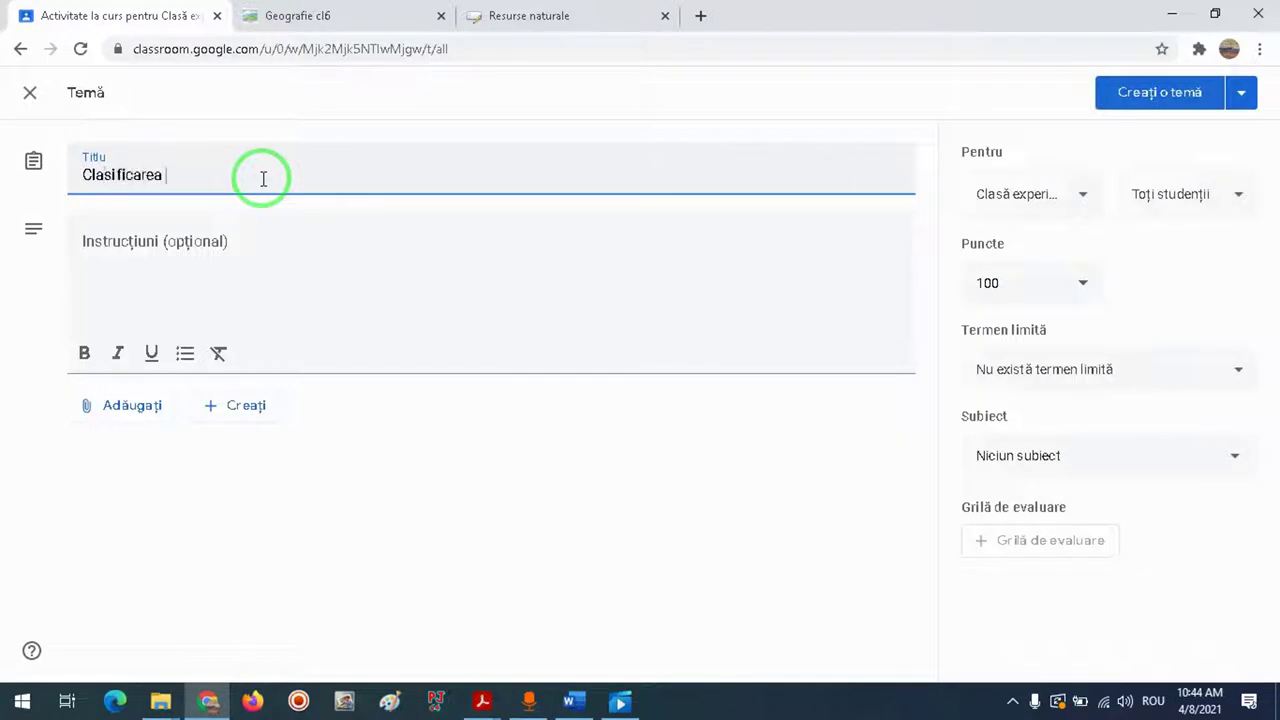
pyautogui.write('resurselor naturale')
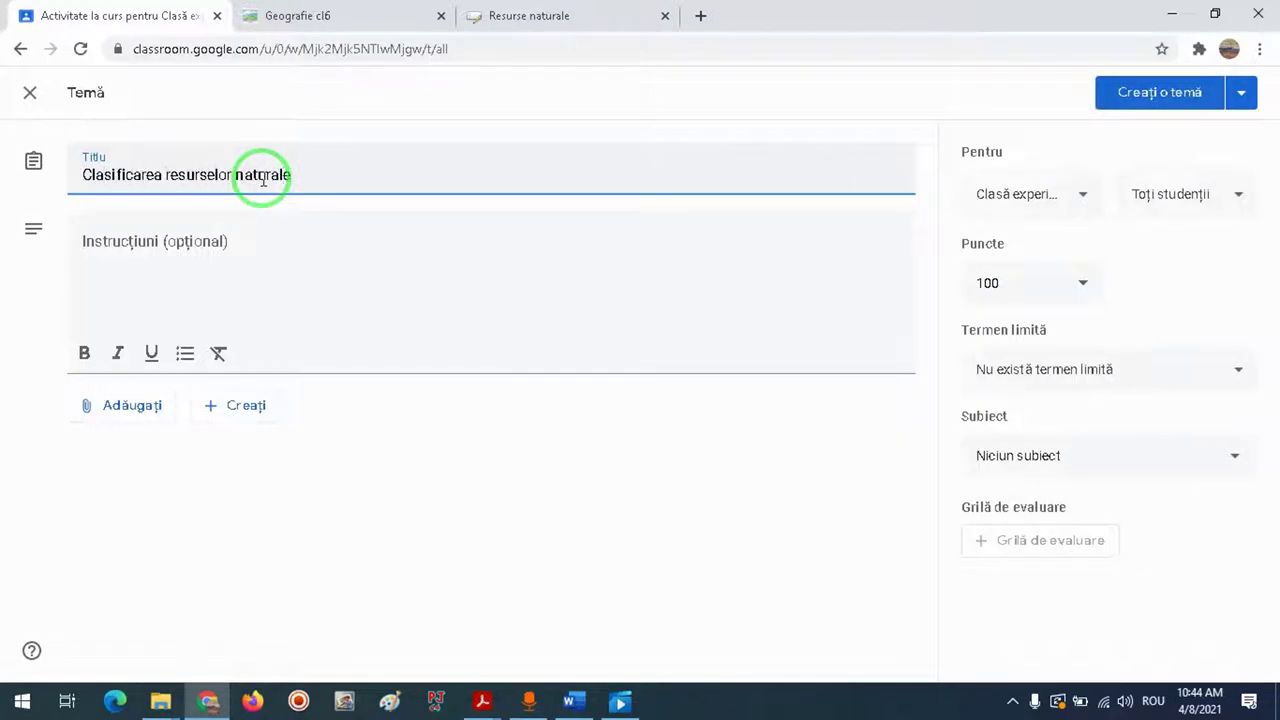
# - Open the assignment instructions with the greeting "Bună ziua dragilor!" followed by a blank line
pyautogui.press('Tab')
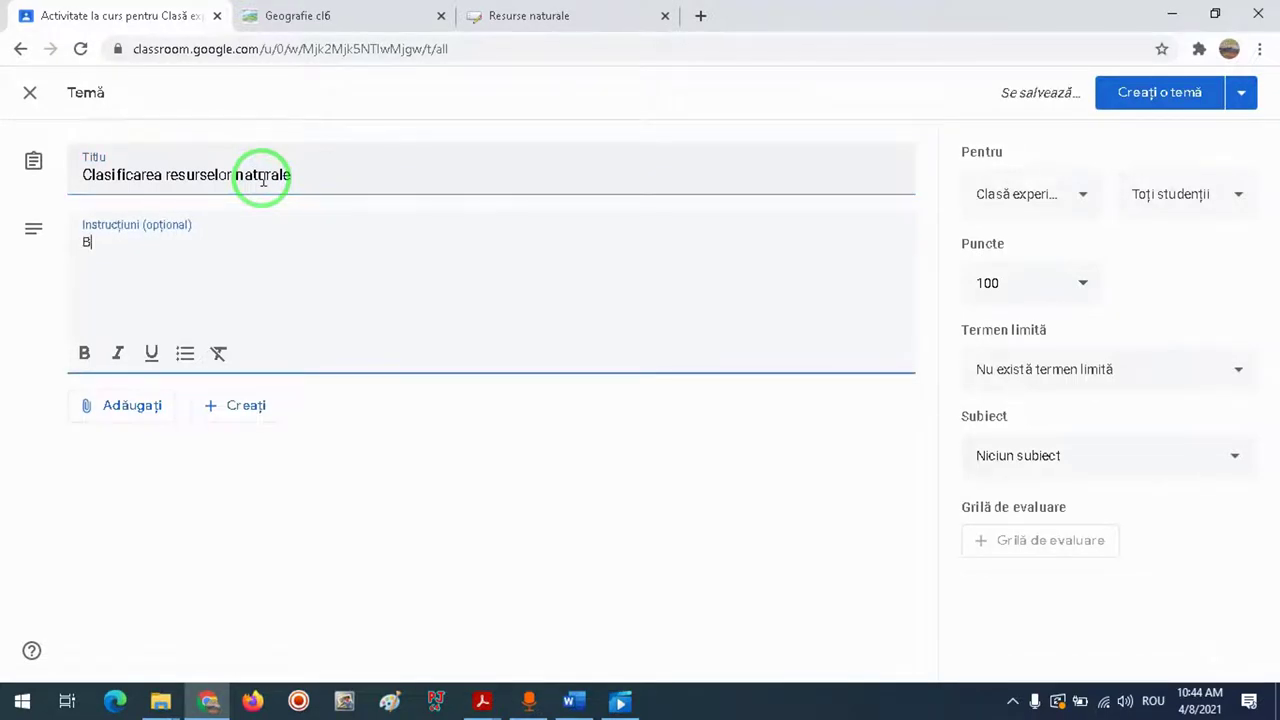
pyautogui.write('Bună ziua dragilor!')
pyautogui.press('Return')
pyautogui.press('Return')
# - Add the paragraph "Astăzi v-am pregătit un exercițiu de verificare a cunoștințelor din lecția "Resursele naturale și valorificarea acestora" (în manual paginile 28-31)."
pyautogui.write('As')
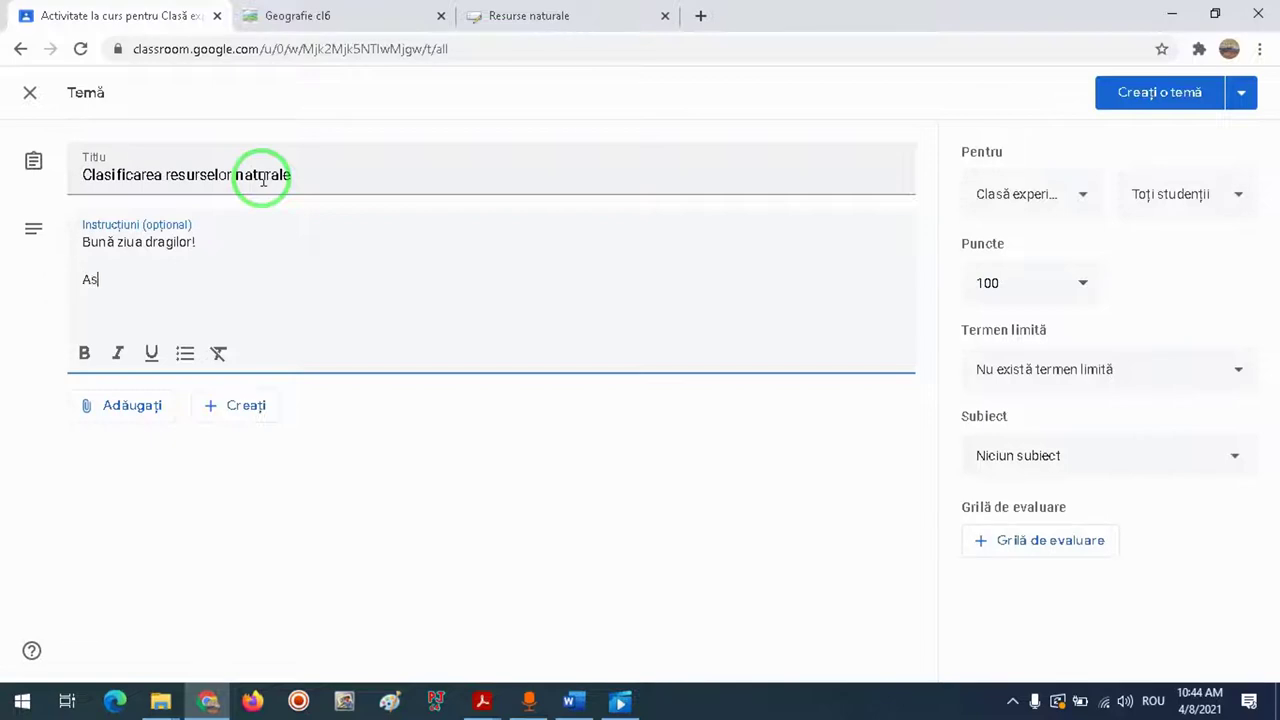
pyautogui.write('tăzi v-am preg')
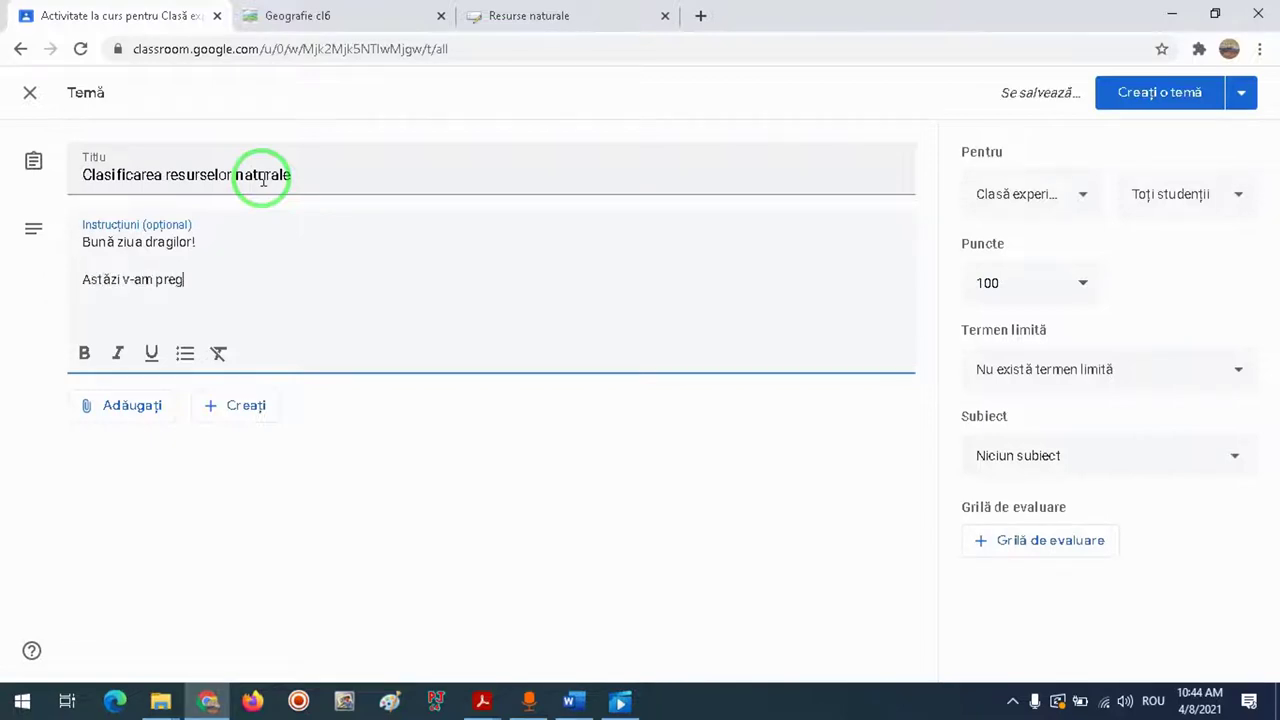
pyautogui.write('ătit un ex')
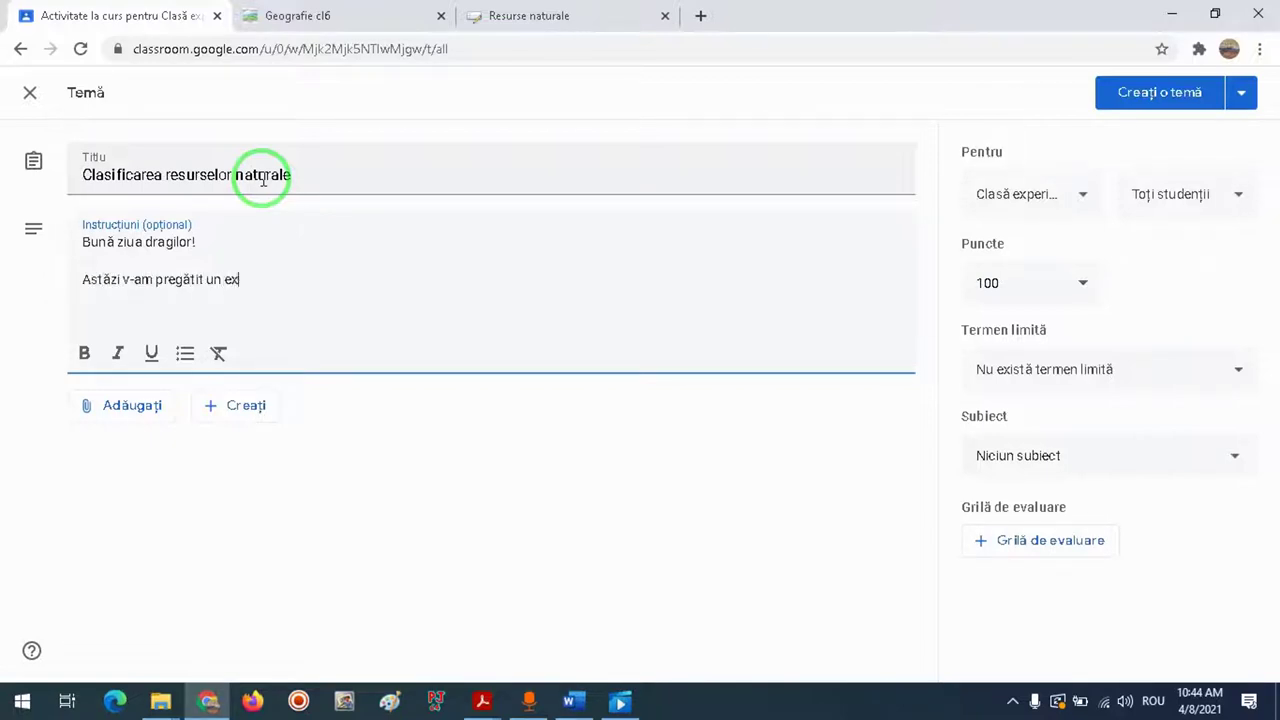
pyautogui.write('ercițiu de verificare a ')
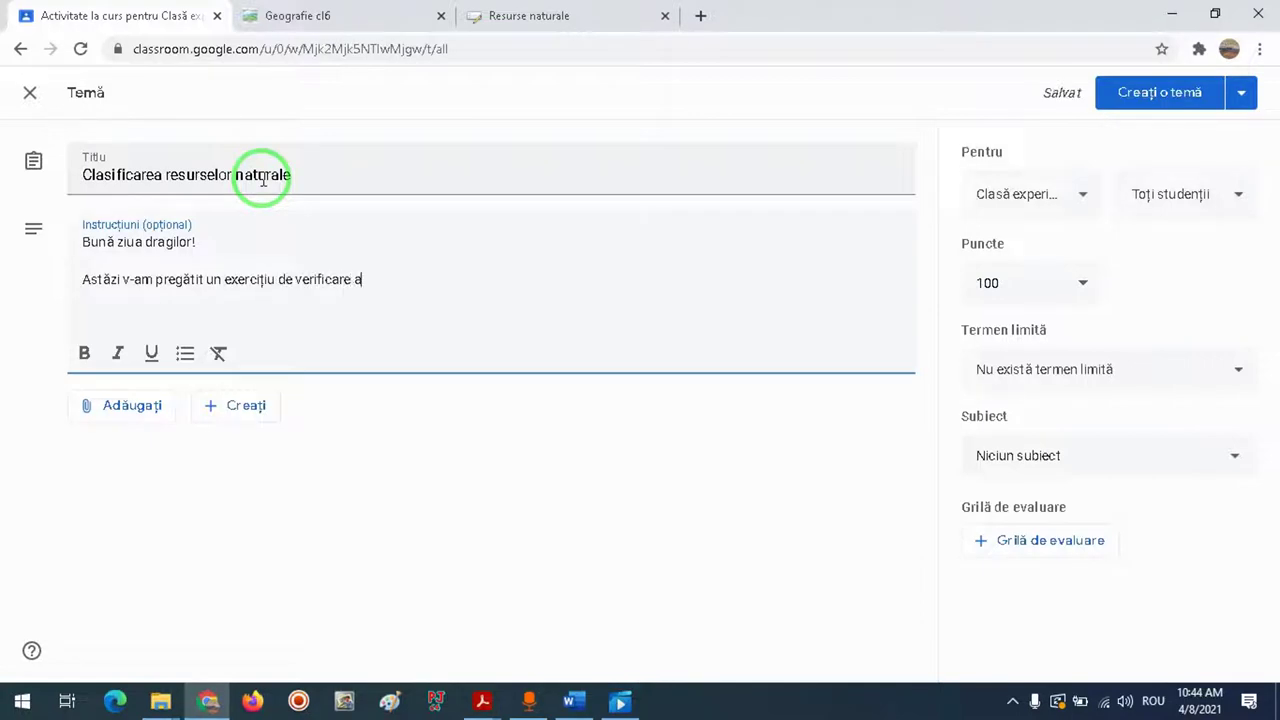
pyautogui.write('cunoștine')
pyautogui.write('elo')
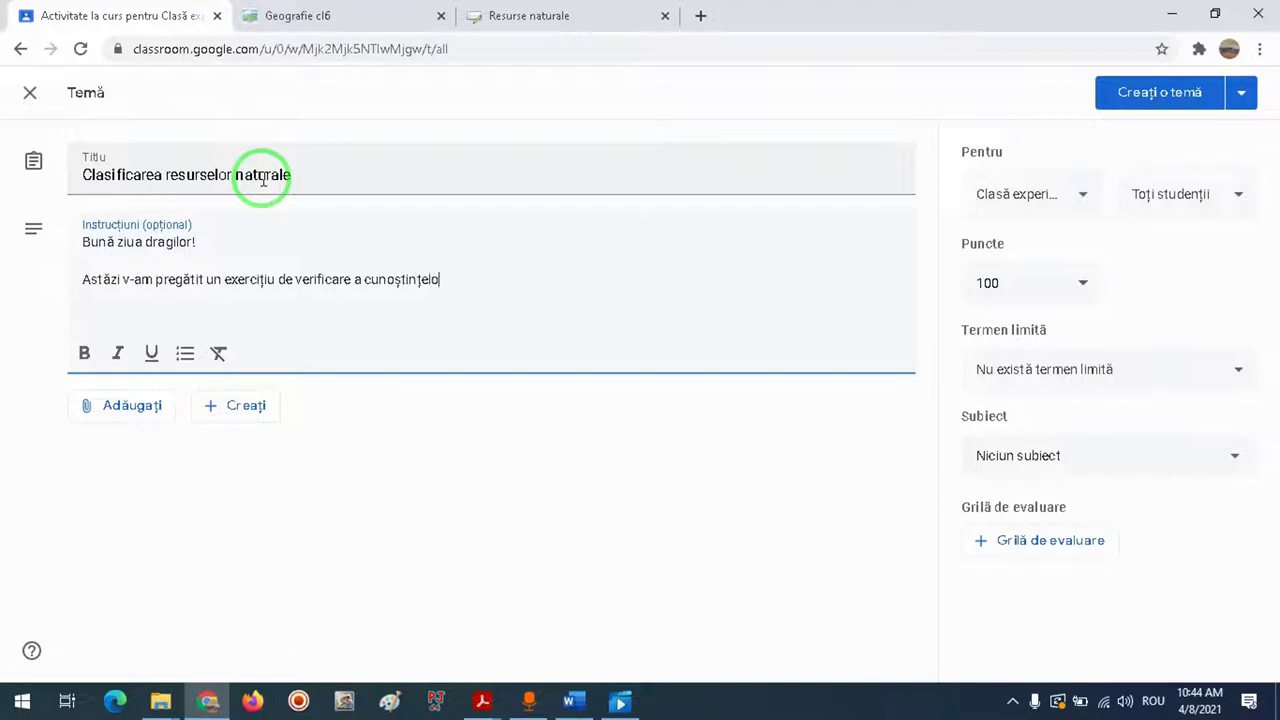
pyautogui.write('r din lecția')
pyautogui.hotkey('alt', 'shift')
pyautogui.write('"')
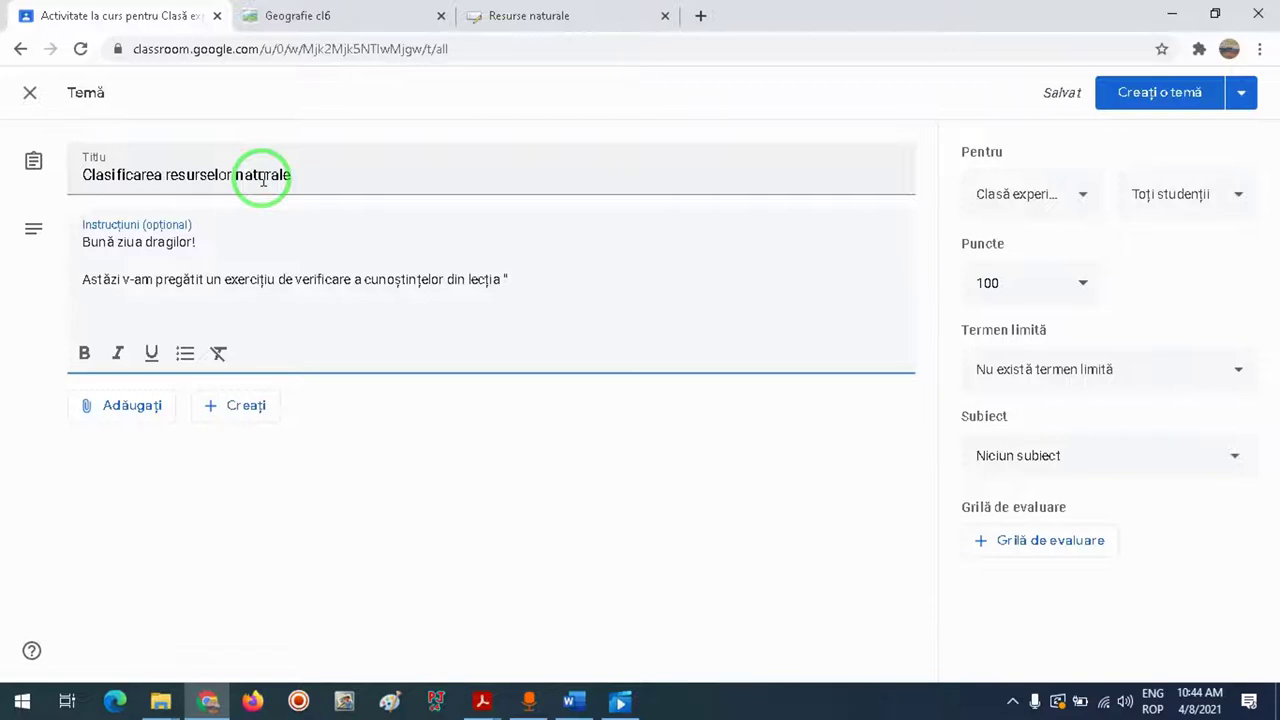
pyautogui.write('Resursele na')
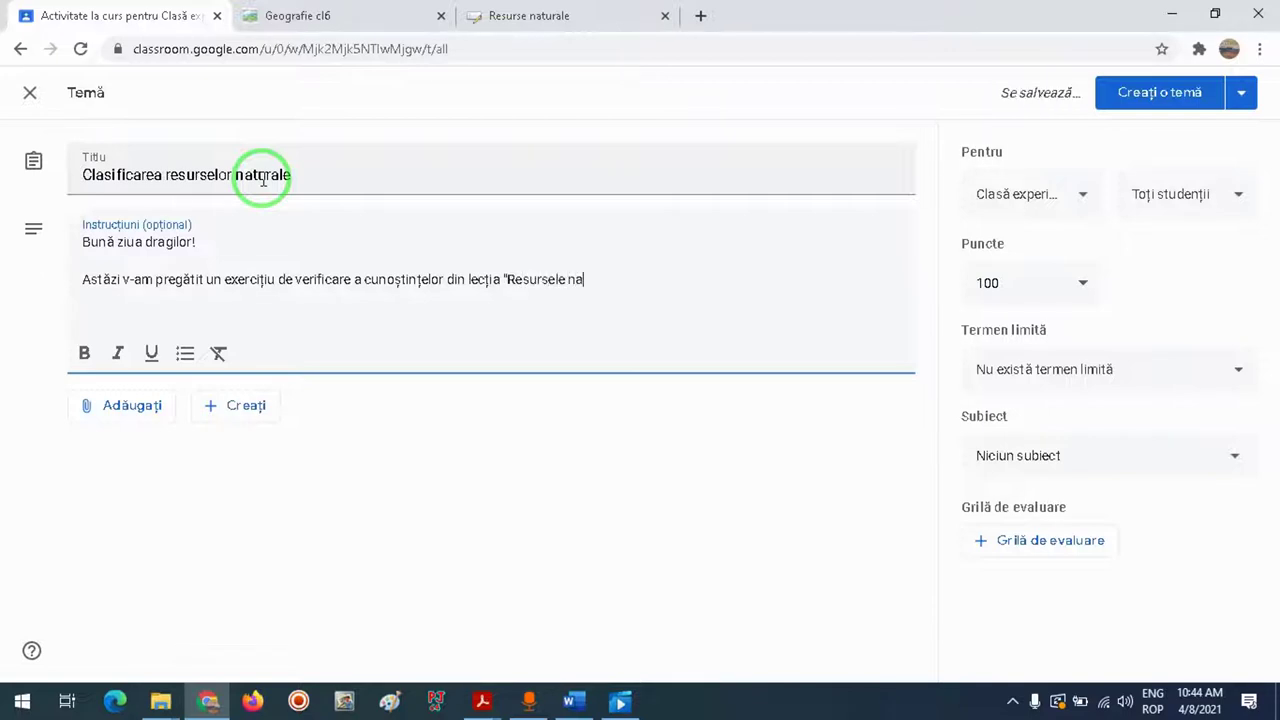
pyautogui.write('turale și')
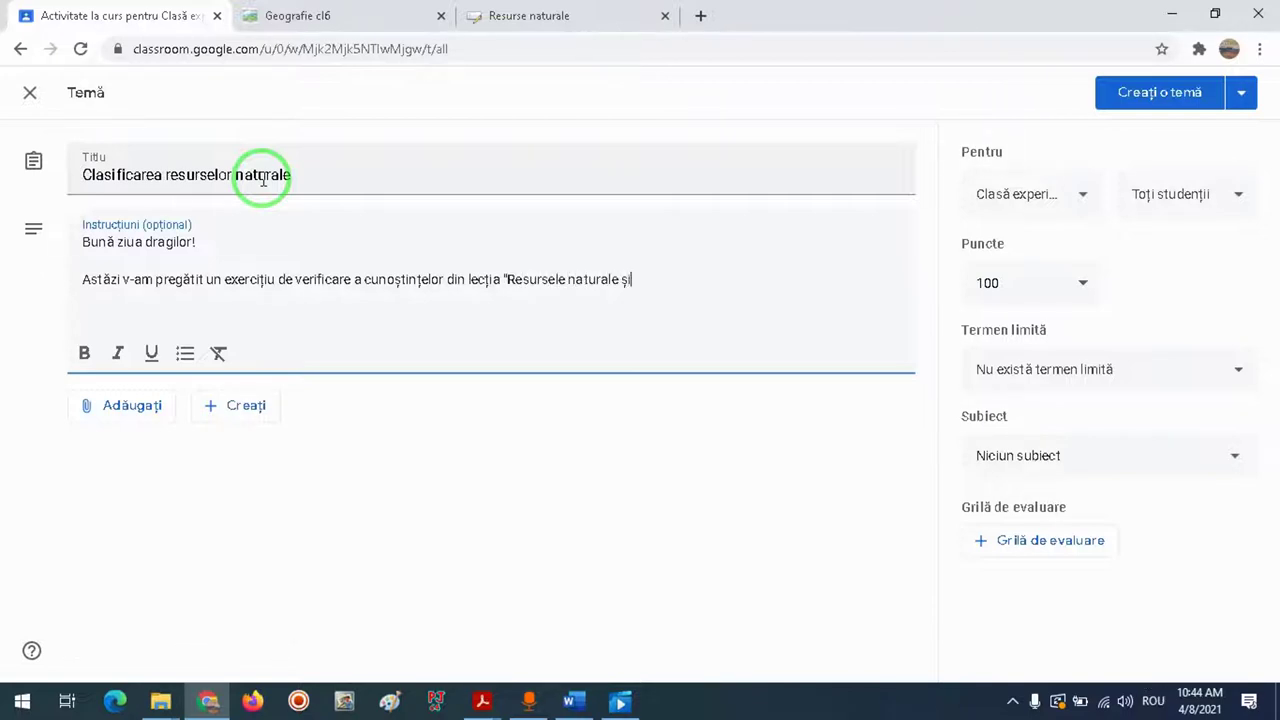
pyautogui.write(' valorificarea ')
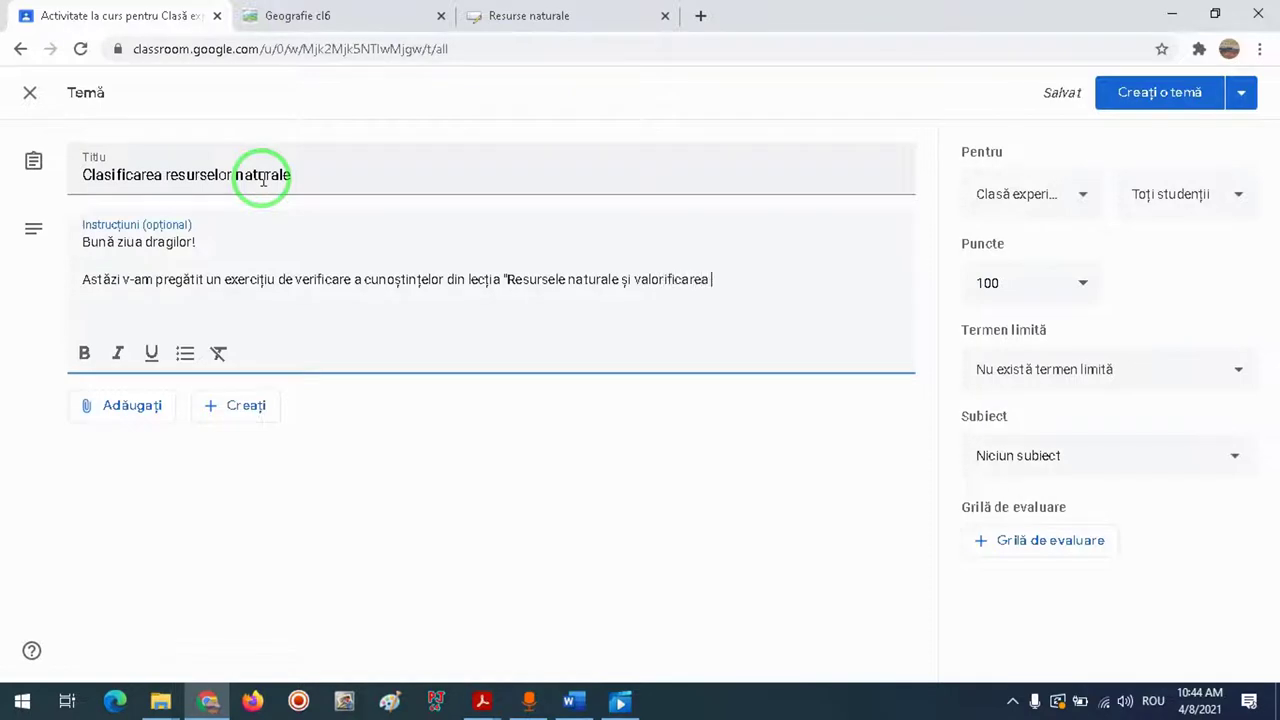
pyautogui.write('acestora')
pyautogui.hotkey('alt', 'shift')
pyautogui.write('" (')
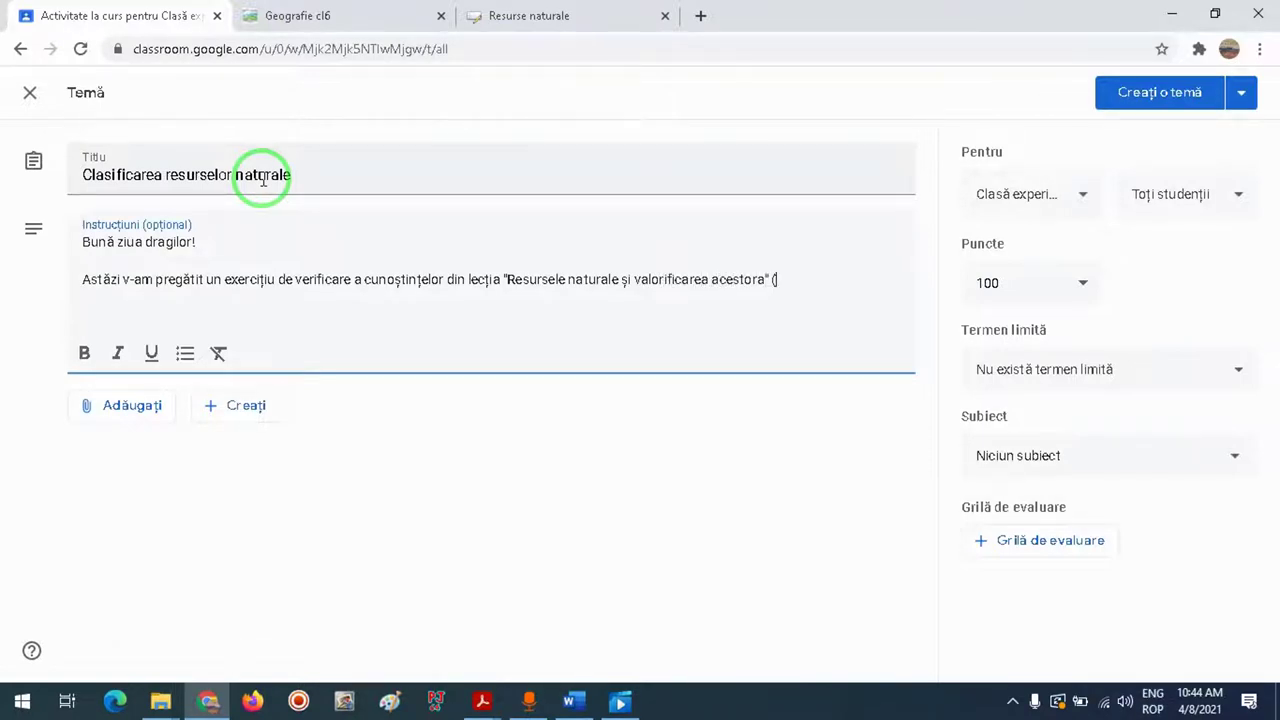
pyautogui.hotkey('alt', 'shift')
pyautogui.write('în manual pagi')
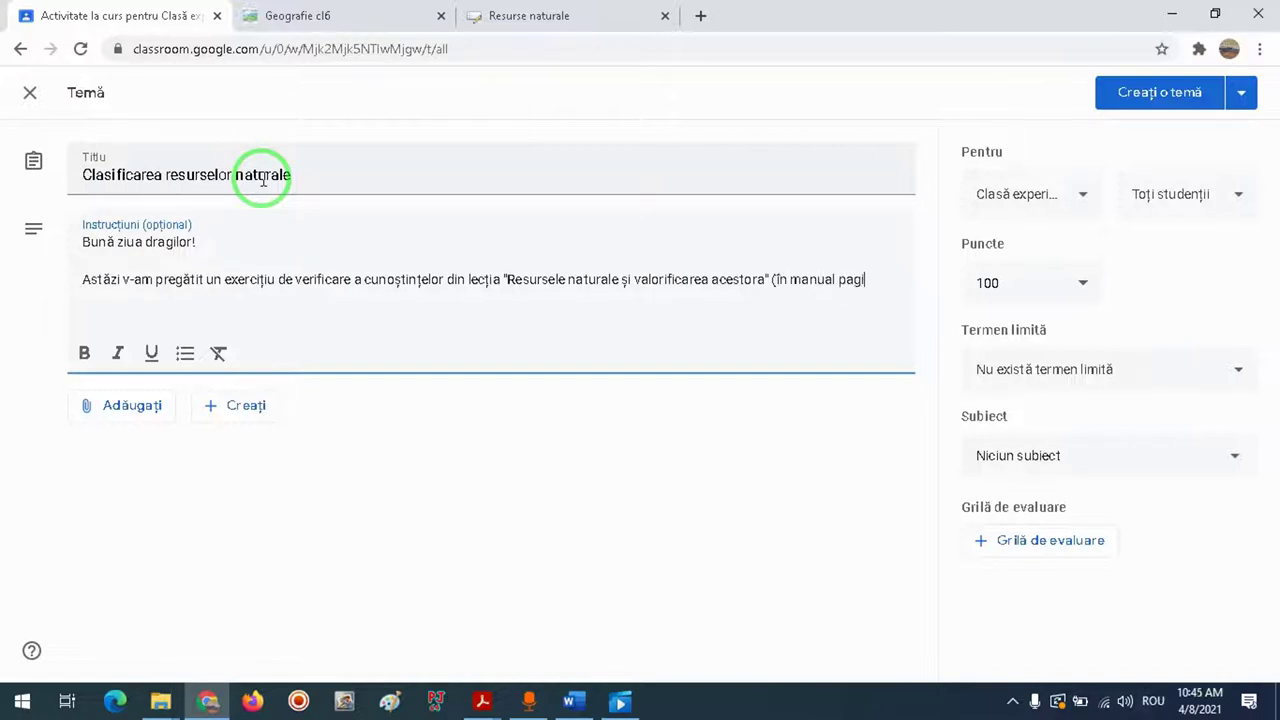
pyautogui.write('nii')
pyautogui.write(' 28')
pyautogui.write('-31).')
pyautogui.press('Return')
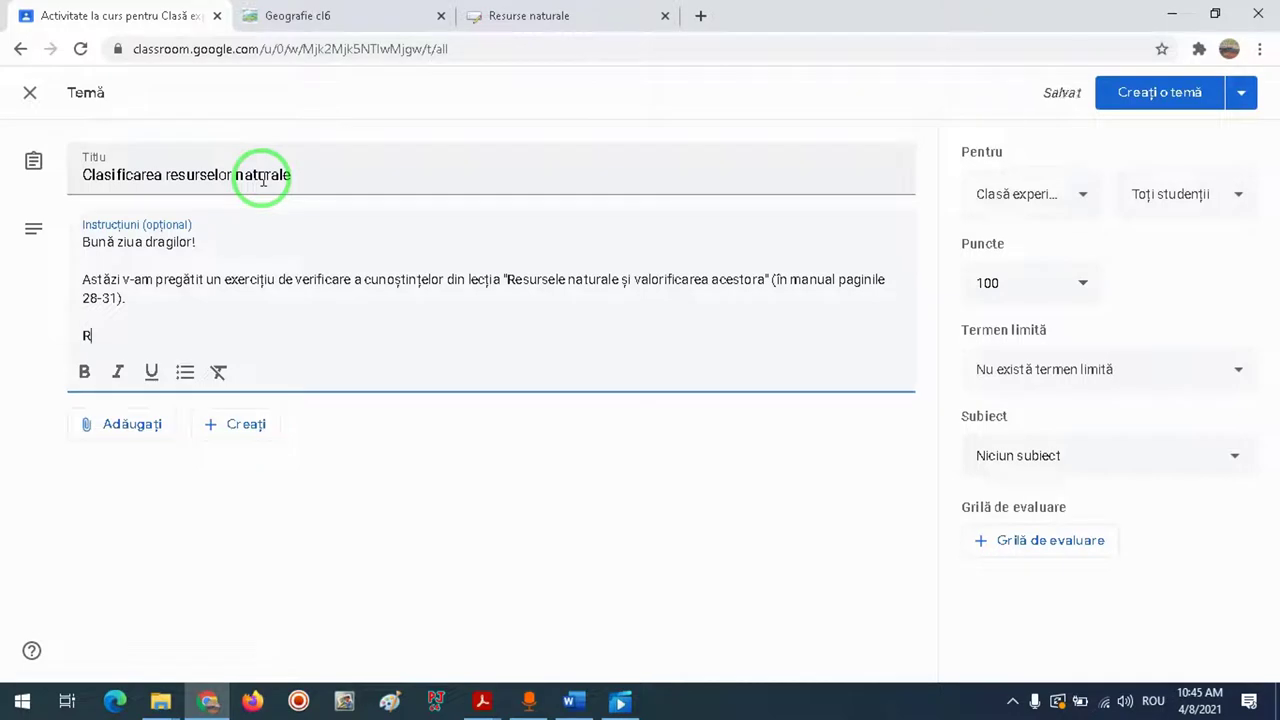
# - Finish the instructions with "Rezolvați exercițiul și încărcați o captură de ecran cu mesajul afișat la finalul acestuia." and a separate closing line "Succes!"
pyautogui.write('Rezolva')
pyautogui.write('ți exercițiu')
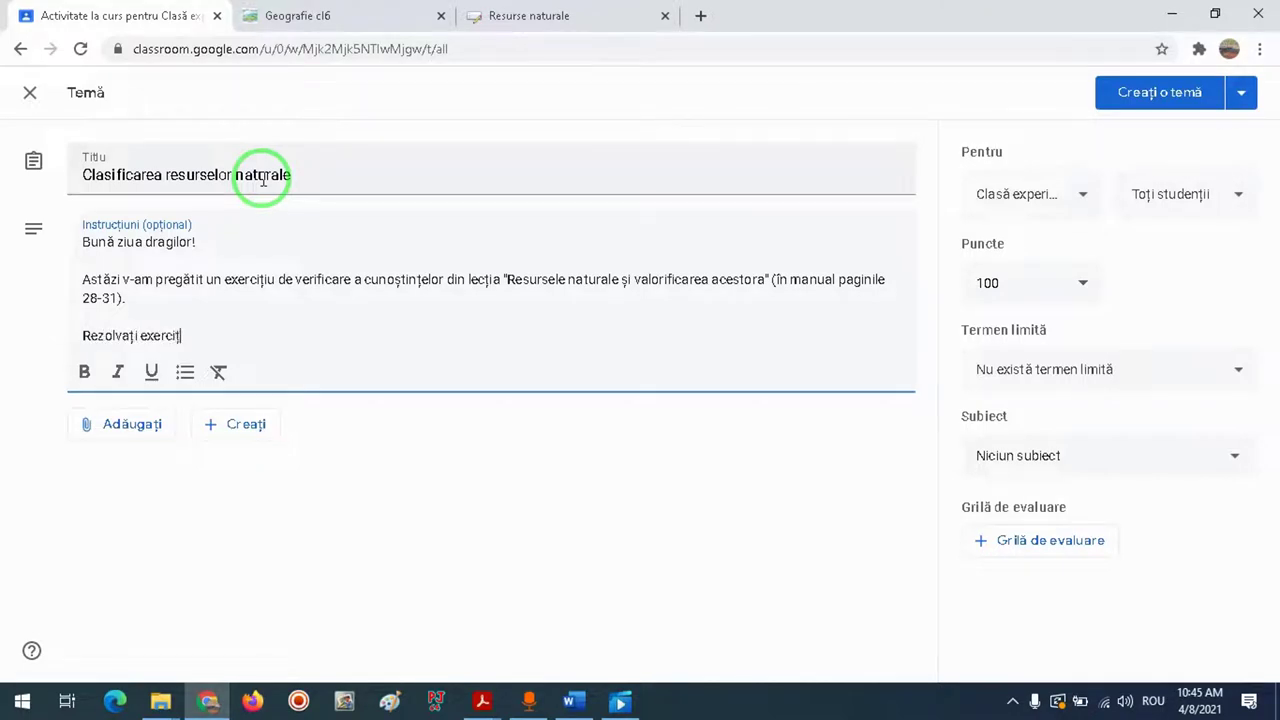
pyautogui.write('l și')
pyautogui.write(' încăr')
pyautogui.write('i ')
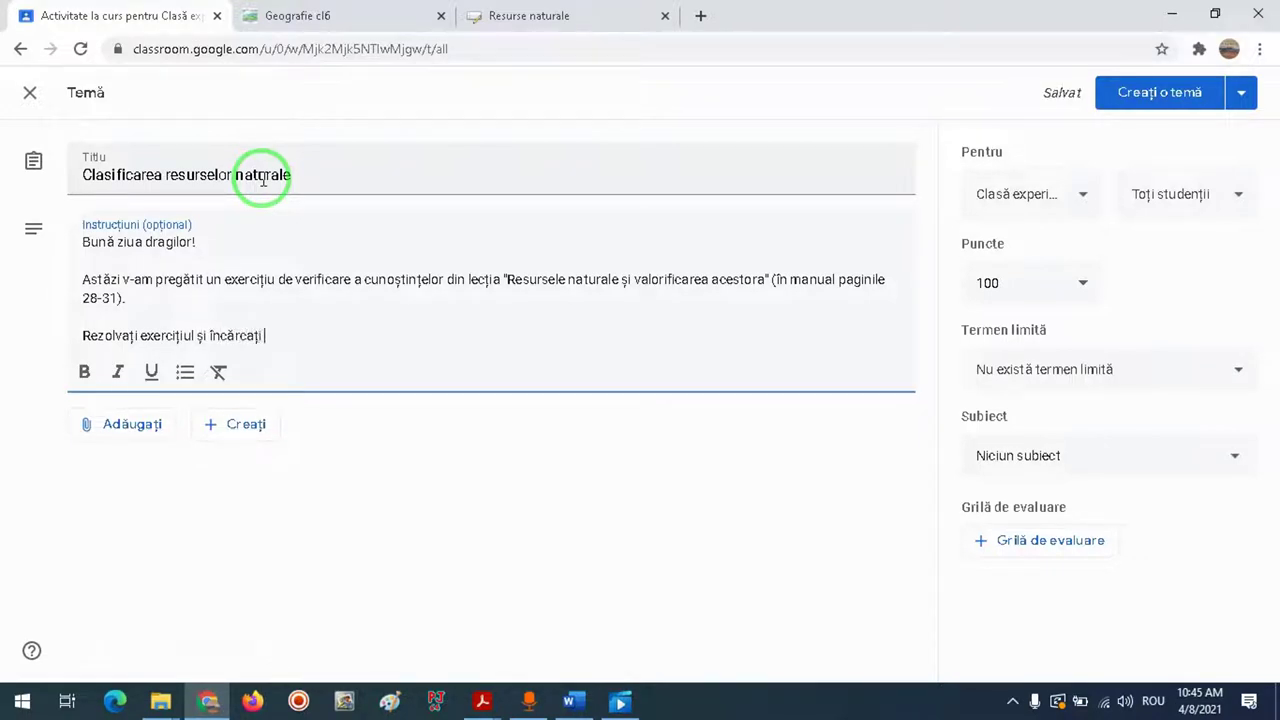
pyautogui.write('o captură de ecran cu mesaju')
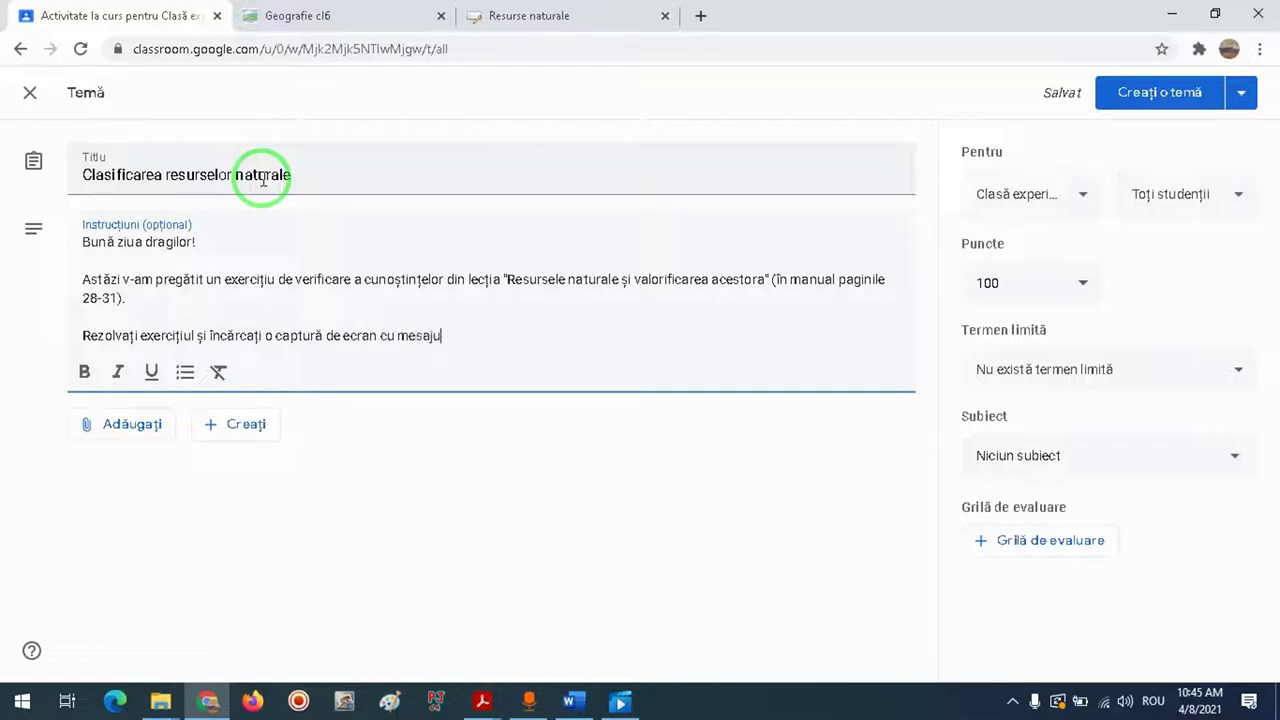
pyautogui.write('l afișat la finalul acestuia.')
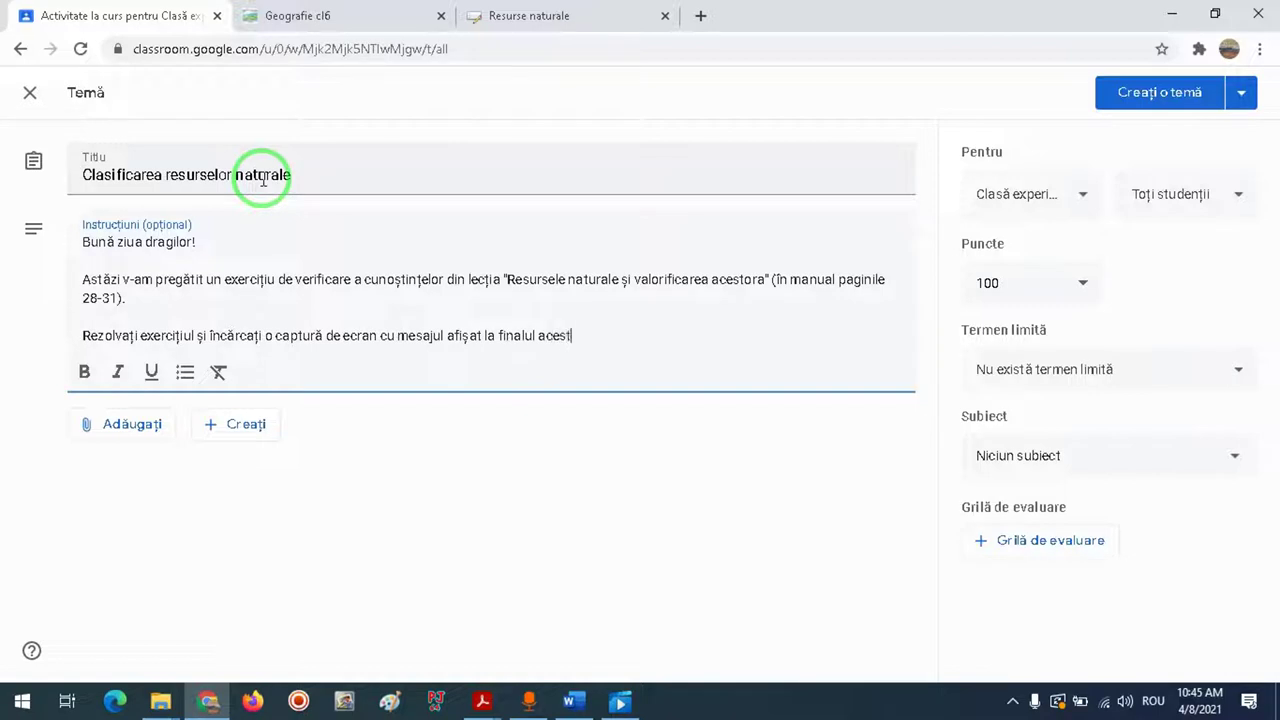
pyautogui.press('Return')
pyautogui.press('Return')
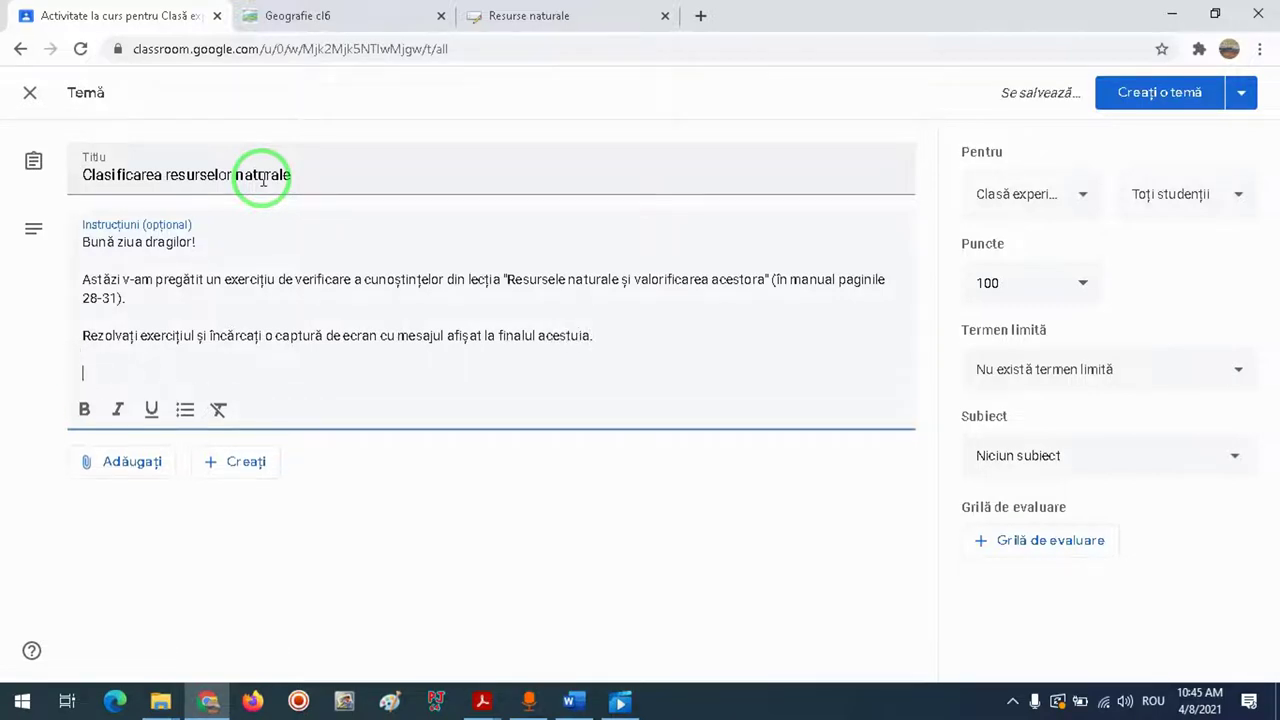
pyautogui.write('Succes!')
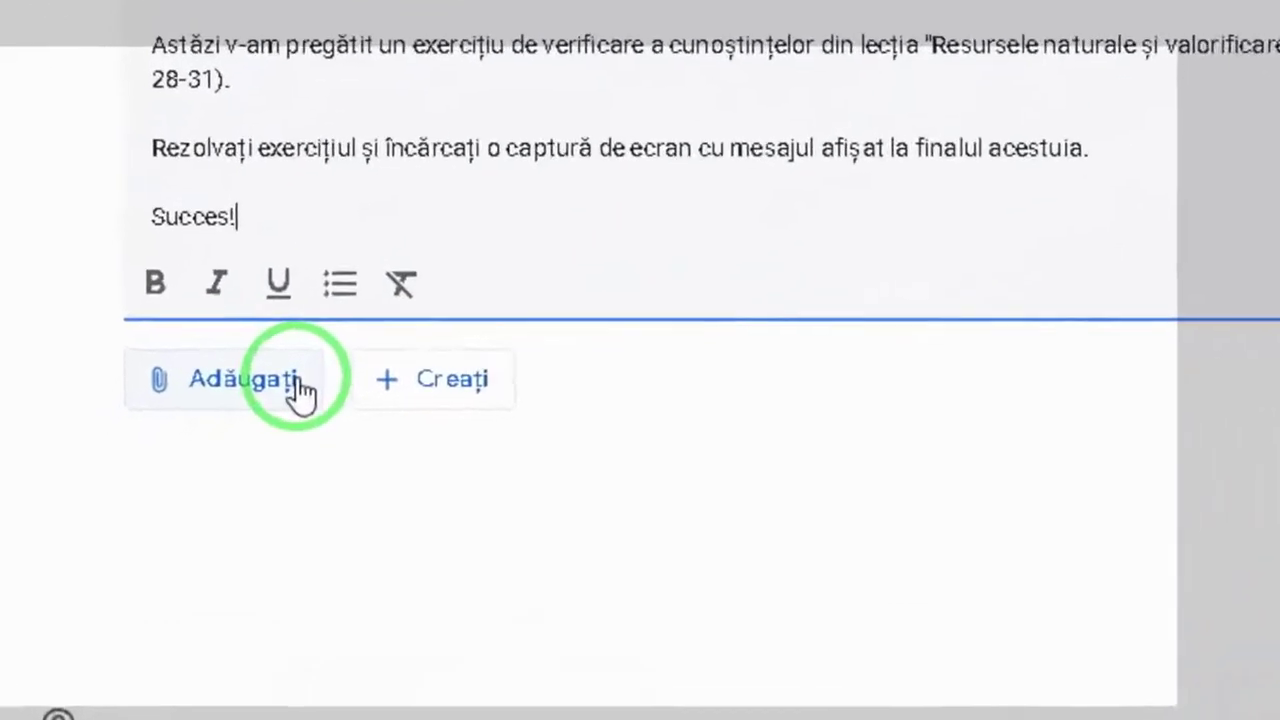
pyautogui.click(162, 466)
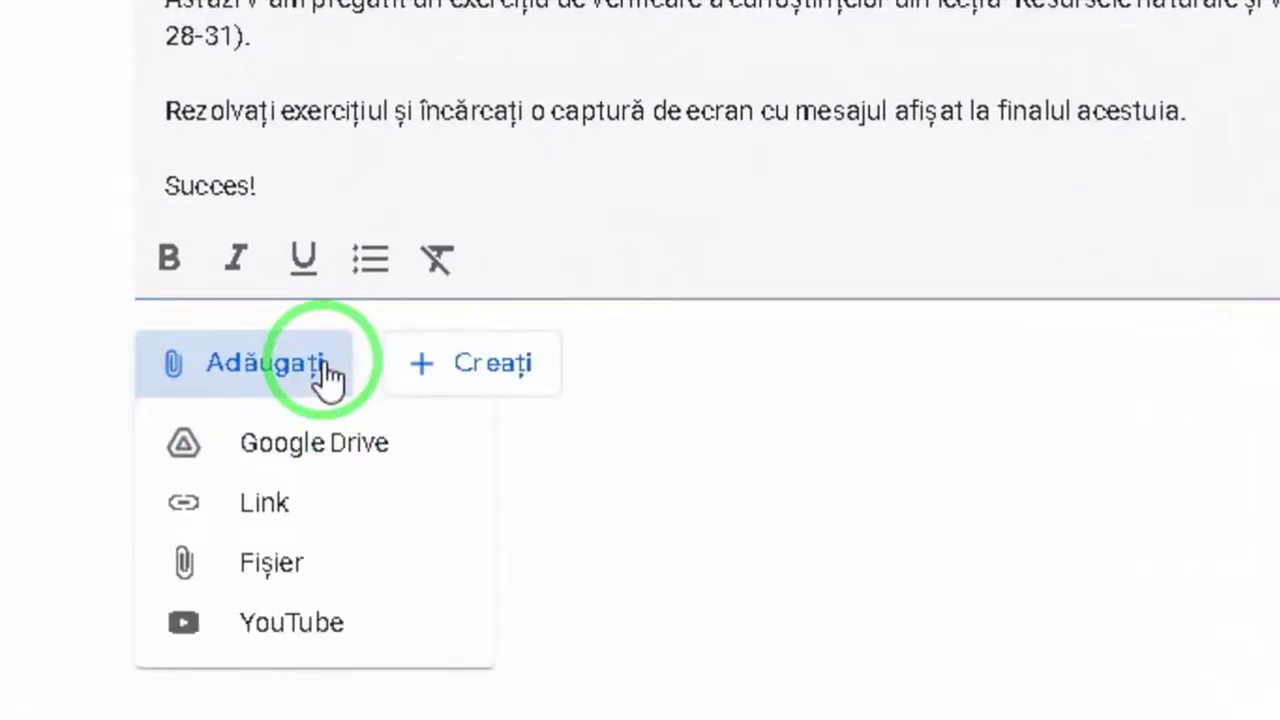
pyautogui.click(268, 350)
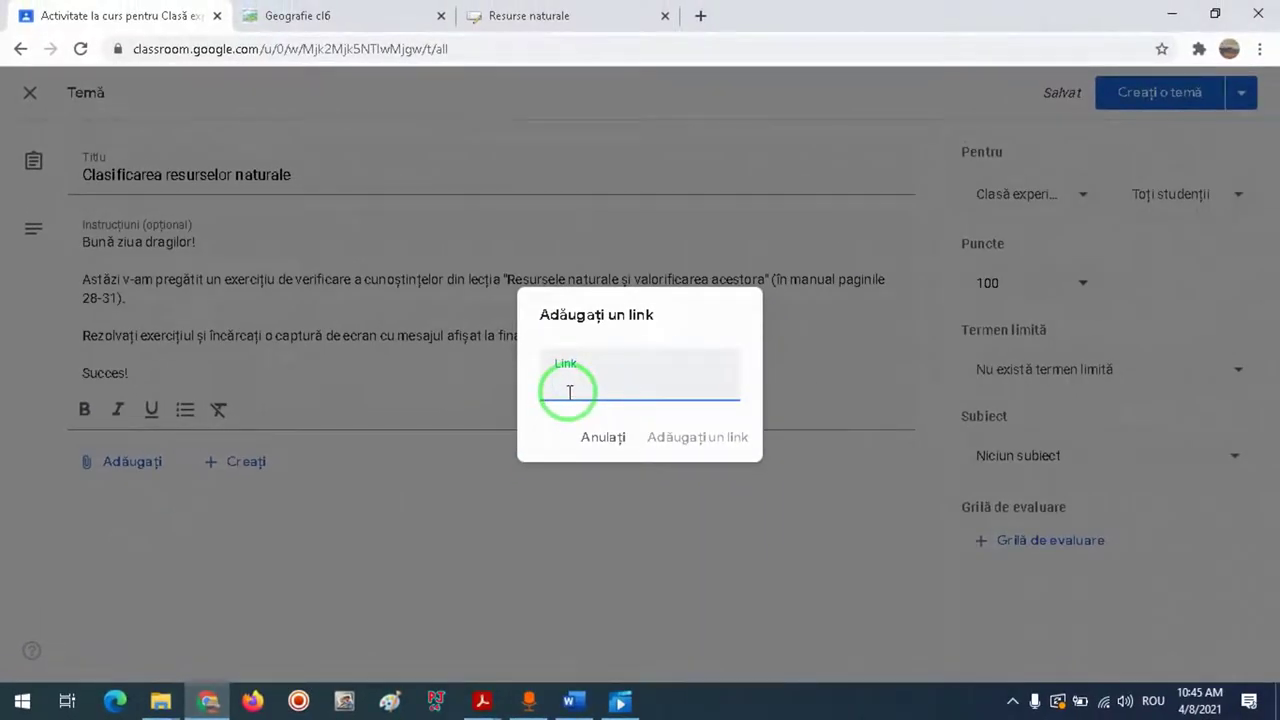
pyautogui.rightClick(569, 392)
pyautogui.click(625, 214)
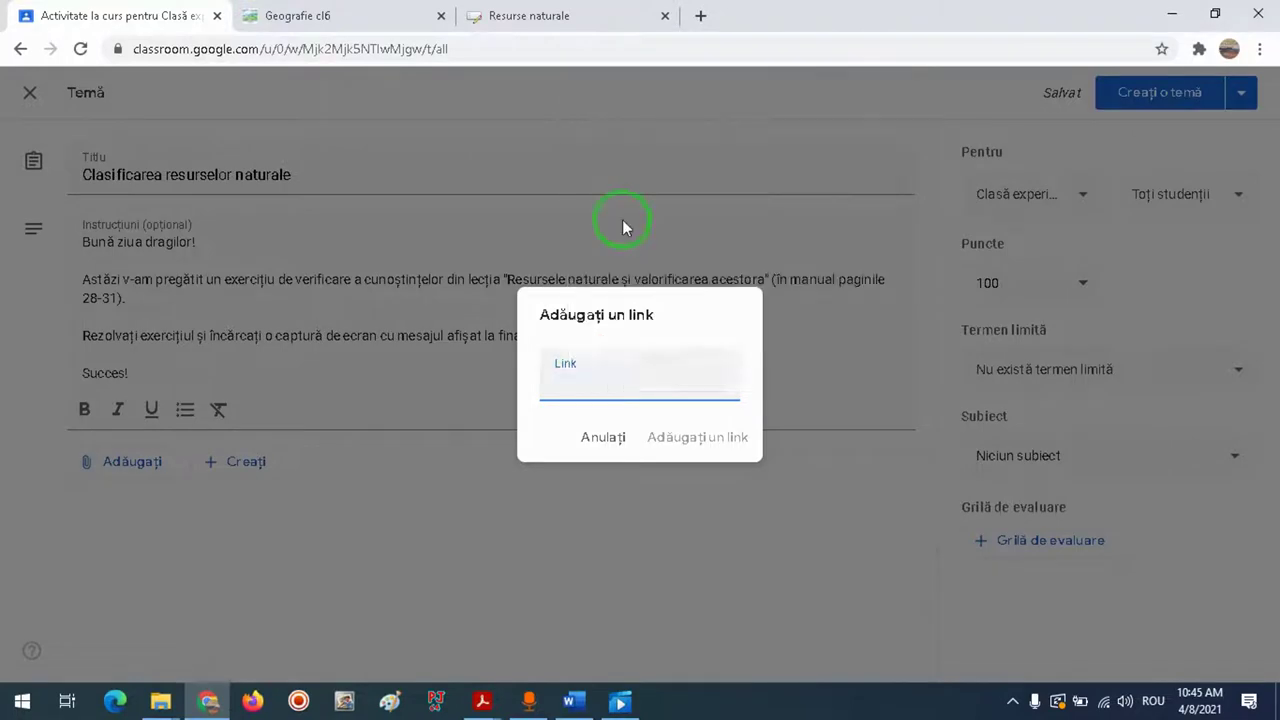
pyautogui.click(682, 440)
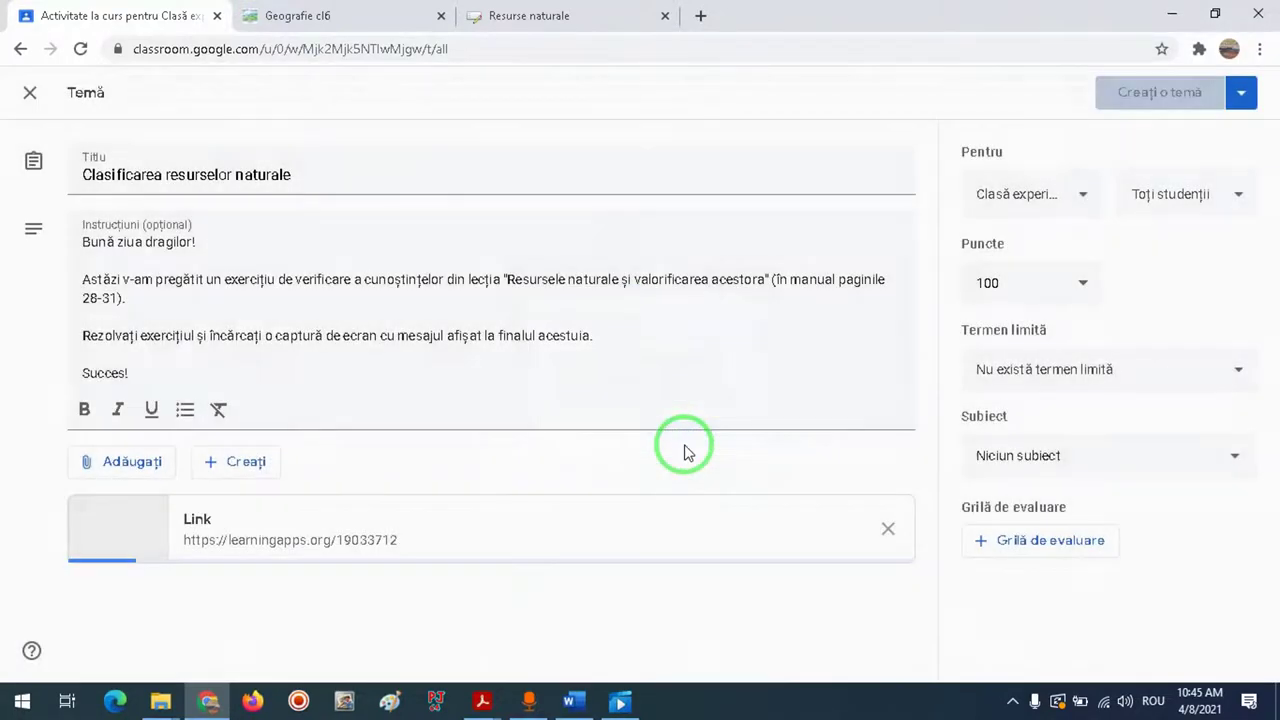
# - Copy the fullscreen link of the Resurse naturale exercise from LearningApps.org and return to the Google Classroom assignment
pyautogui.click(566, 20)
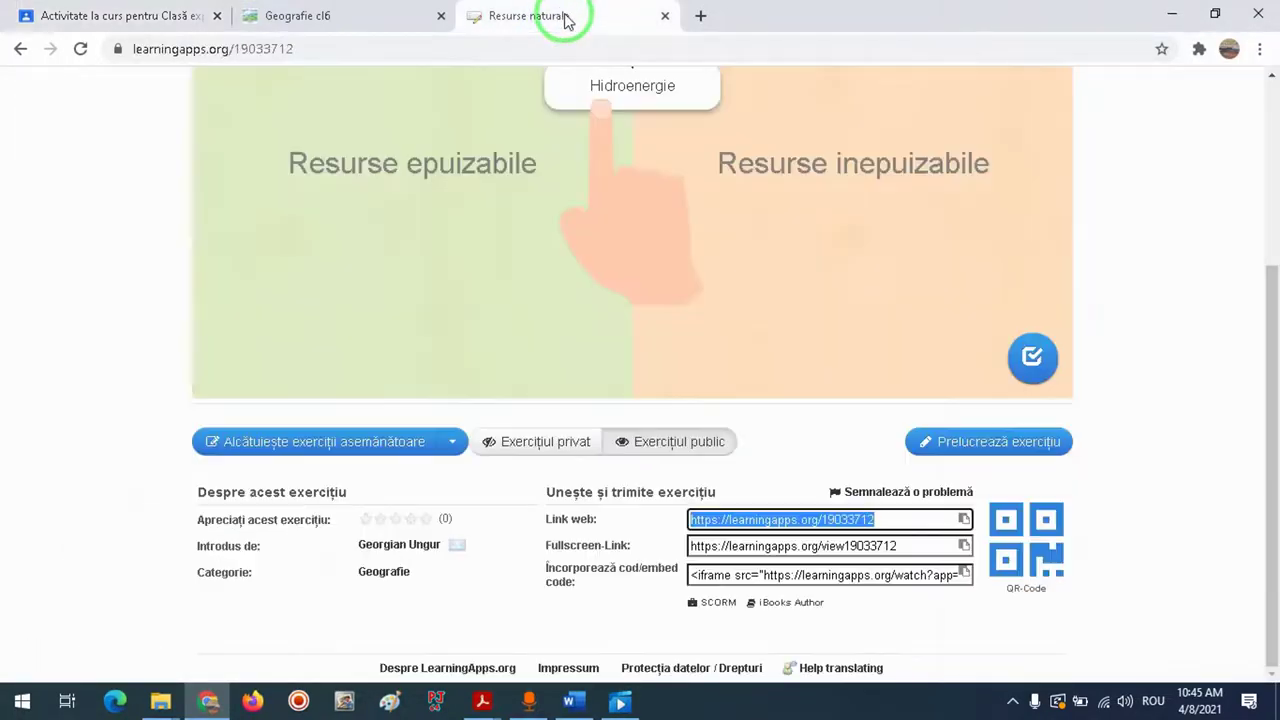
pyautogui.click(963, 546)
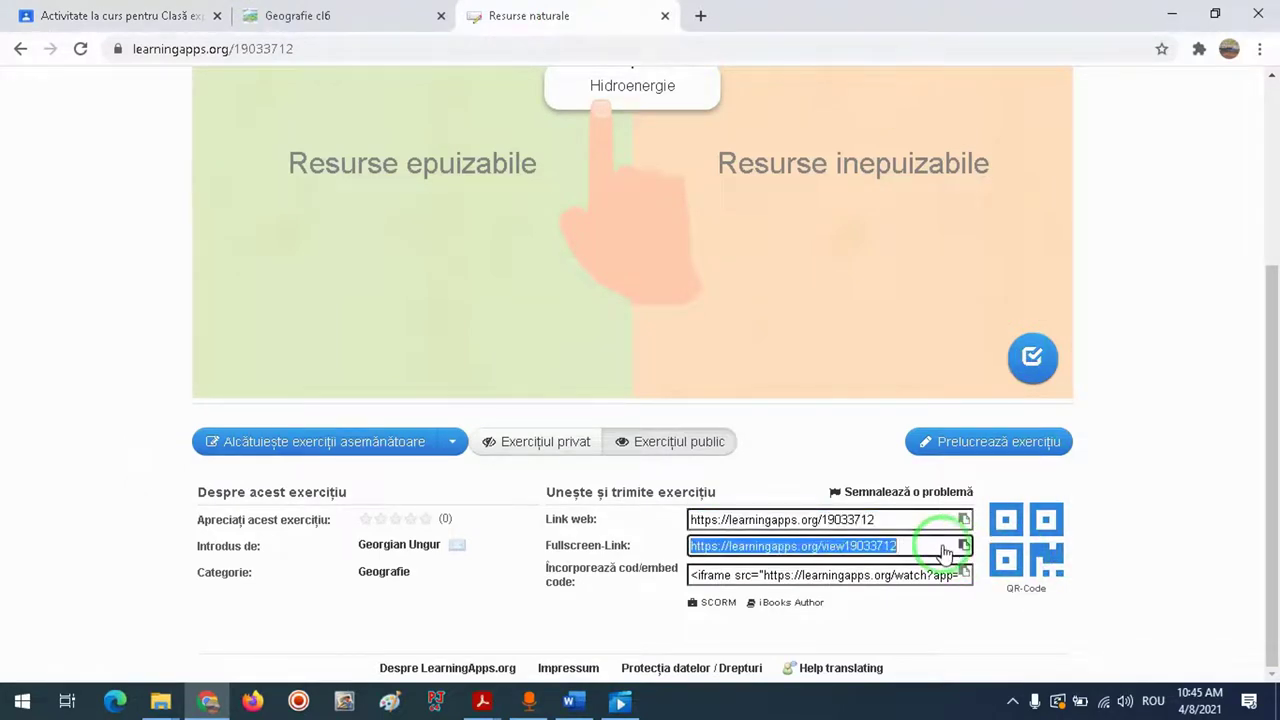
pyautogui.click(118, 10)
pyautogui.click(118, 460)
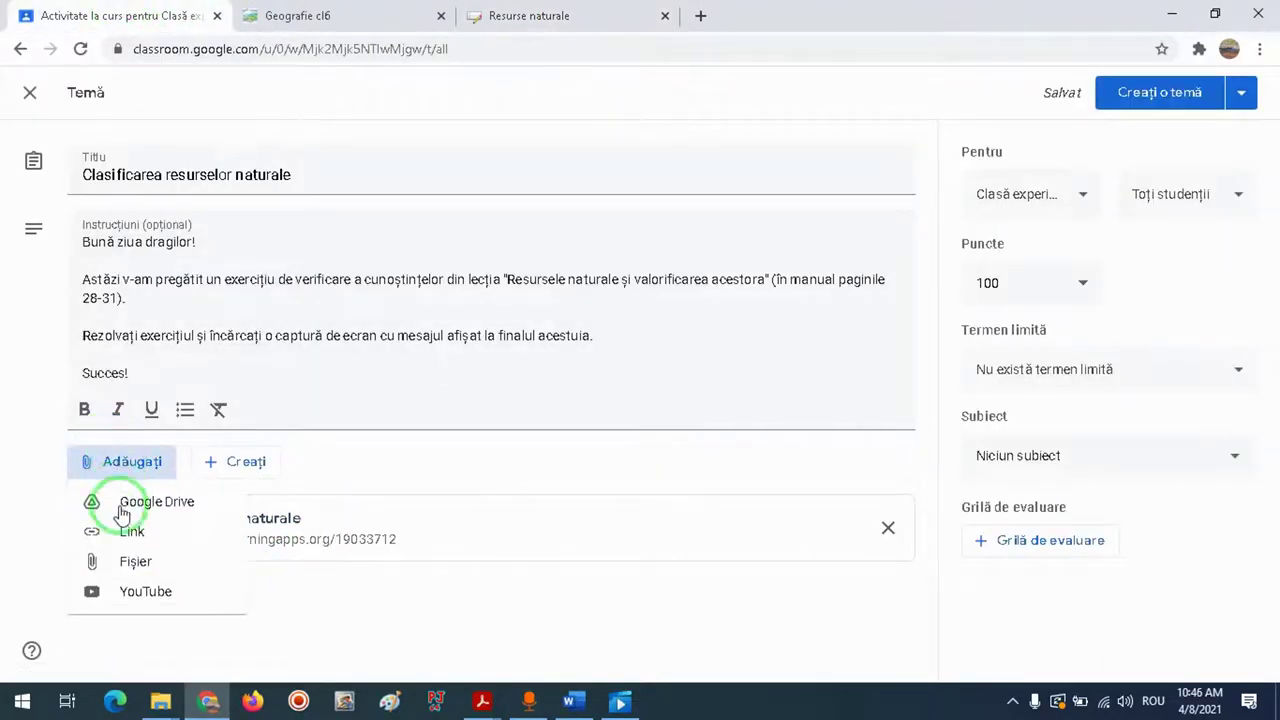
pyautogui.click(115, 530)
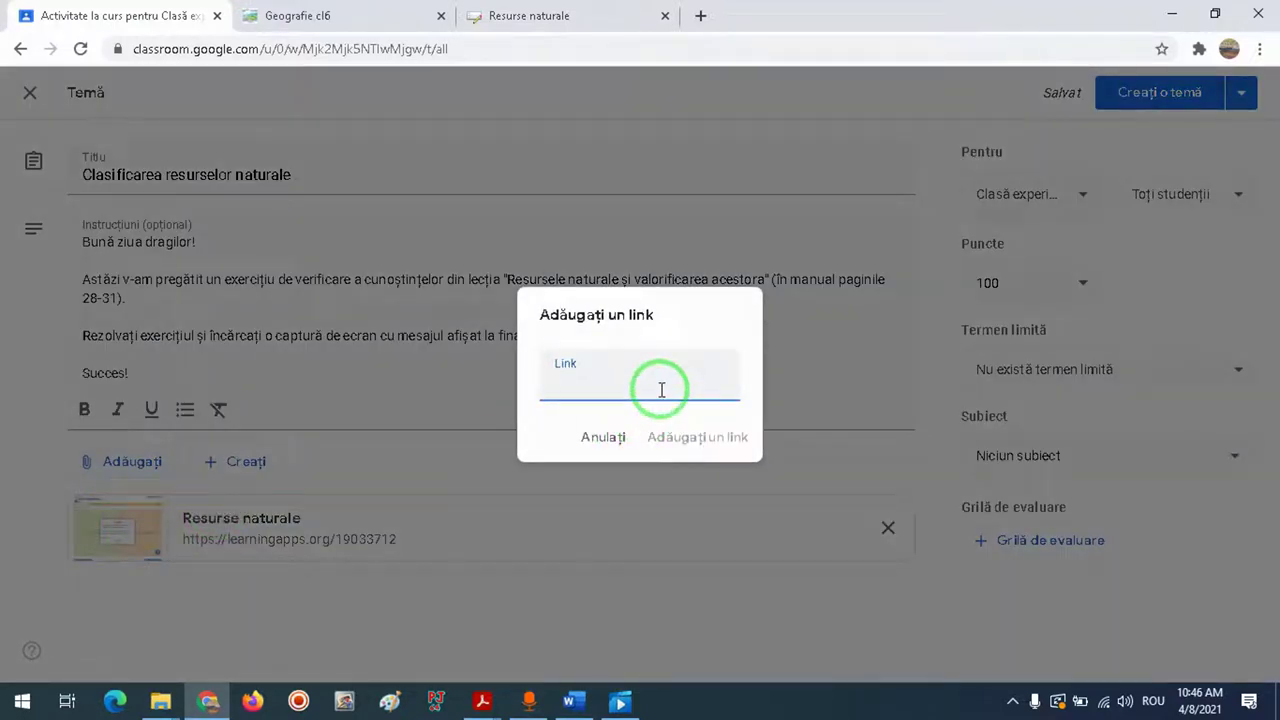
pyautogui.hotkey('ctrl', 'v')
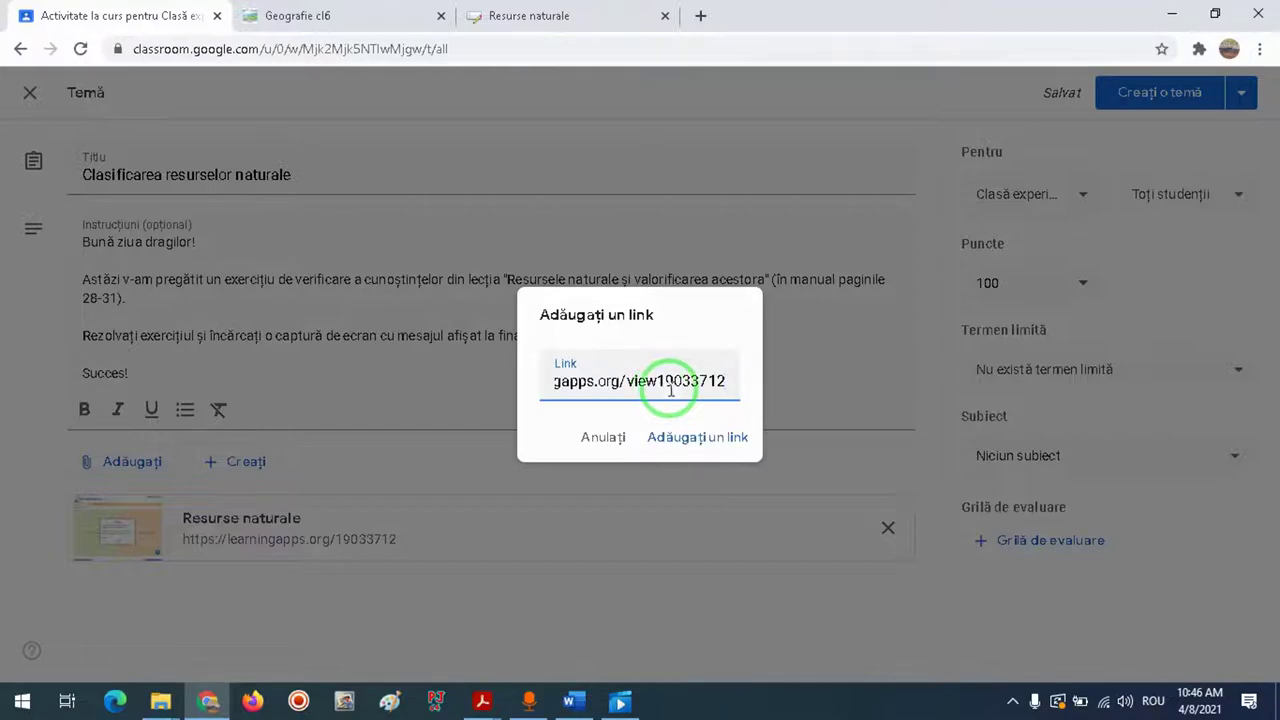
pyautogui.click(666, 441)
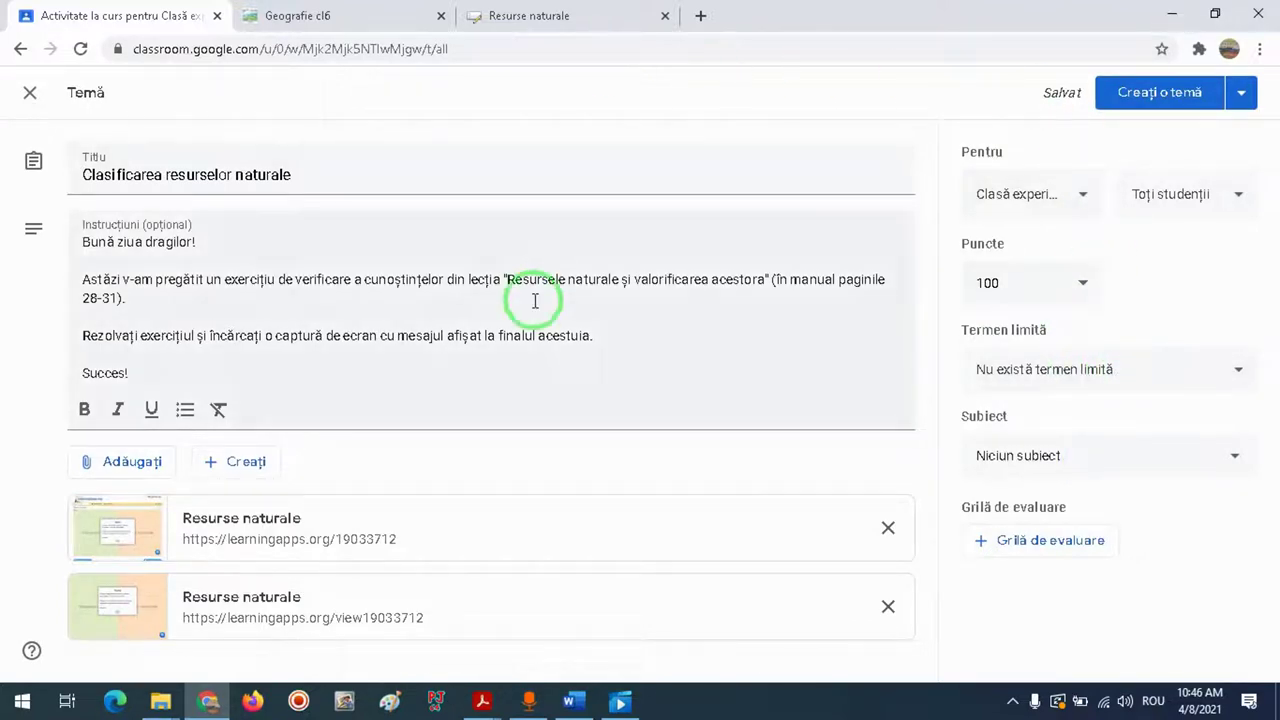
pyautogui.click(1159, 100)
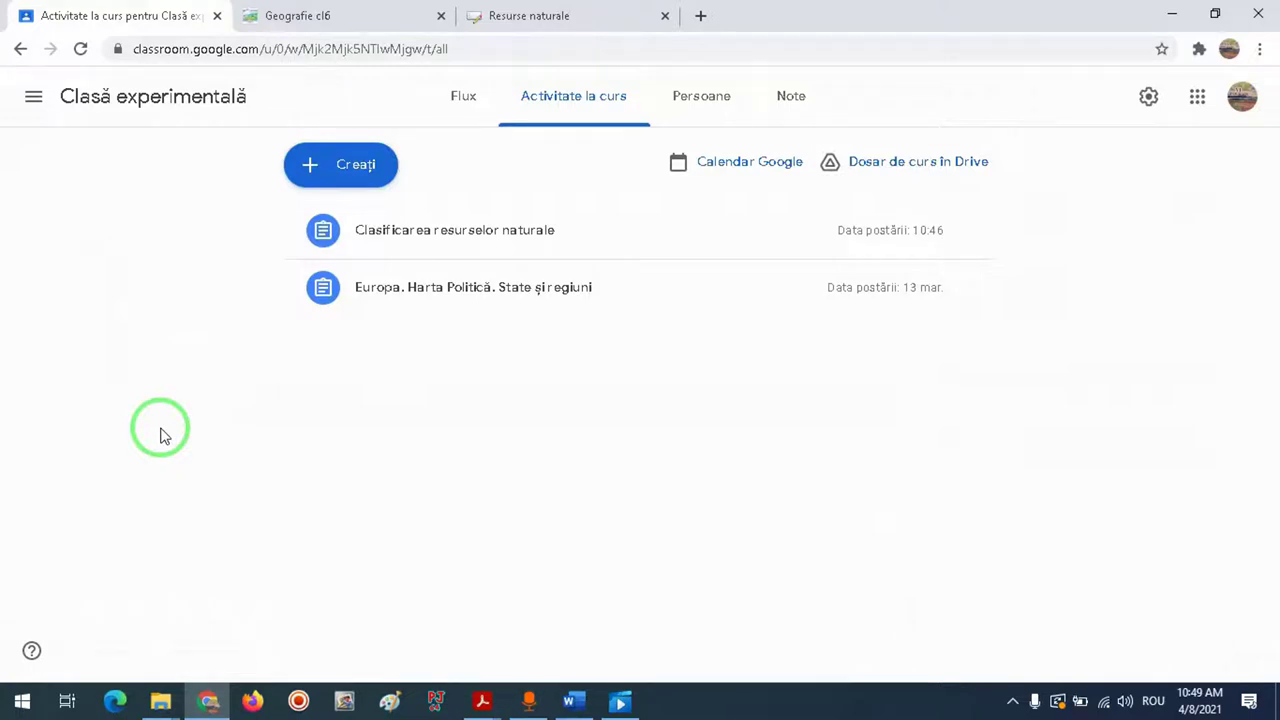
# - Switch to Adobe Acrobat Reader and view the specific competences in the geography curriculum, 27-Biologie.pdf and 29-Istorie.pdf
pyautogui.click(480, 698)
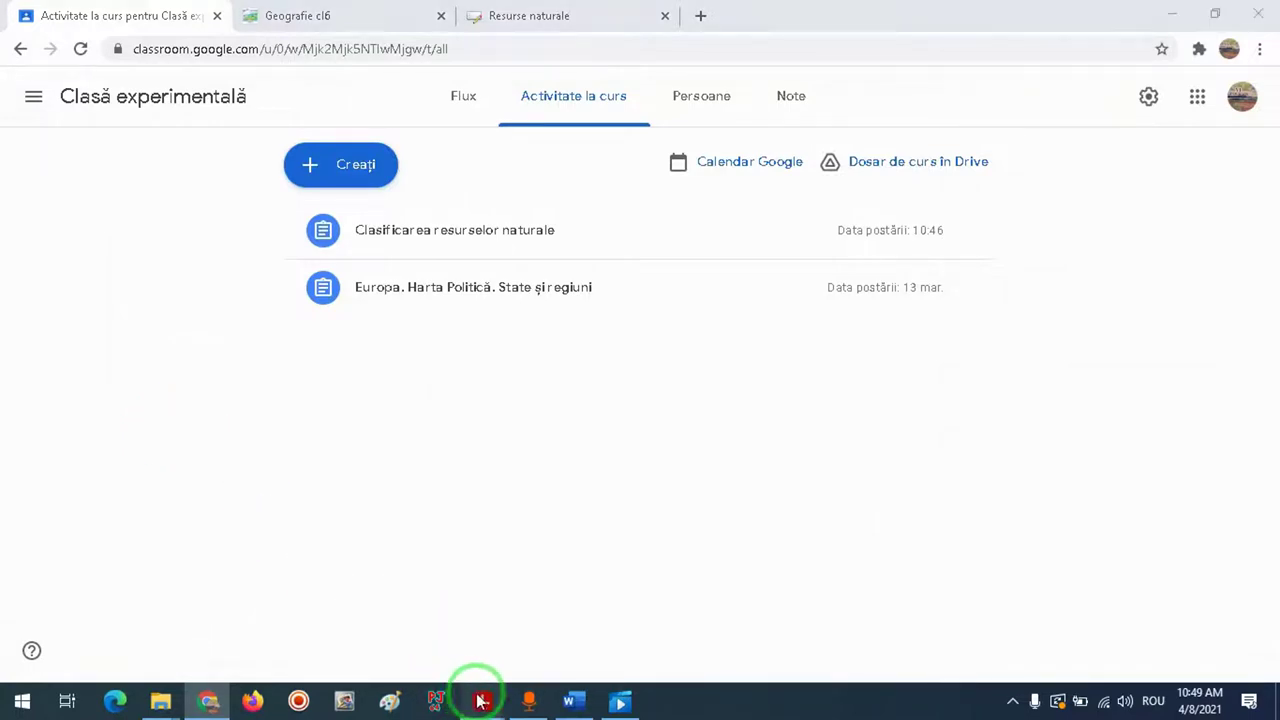
pyautogui.click(313, 640)
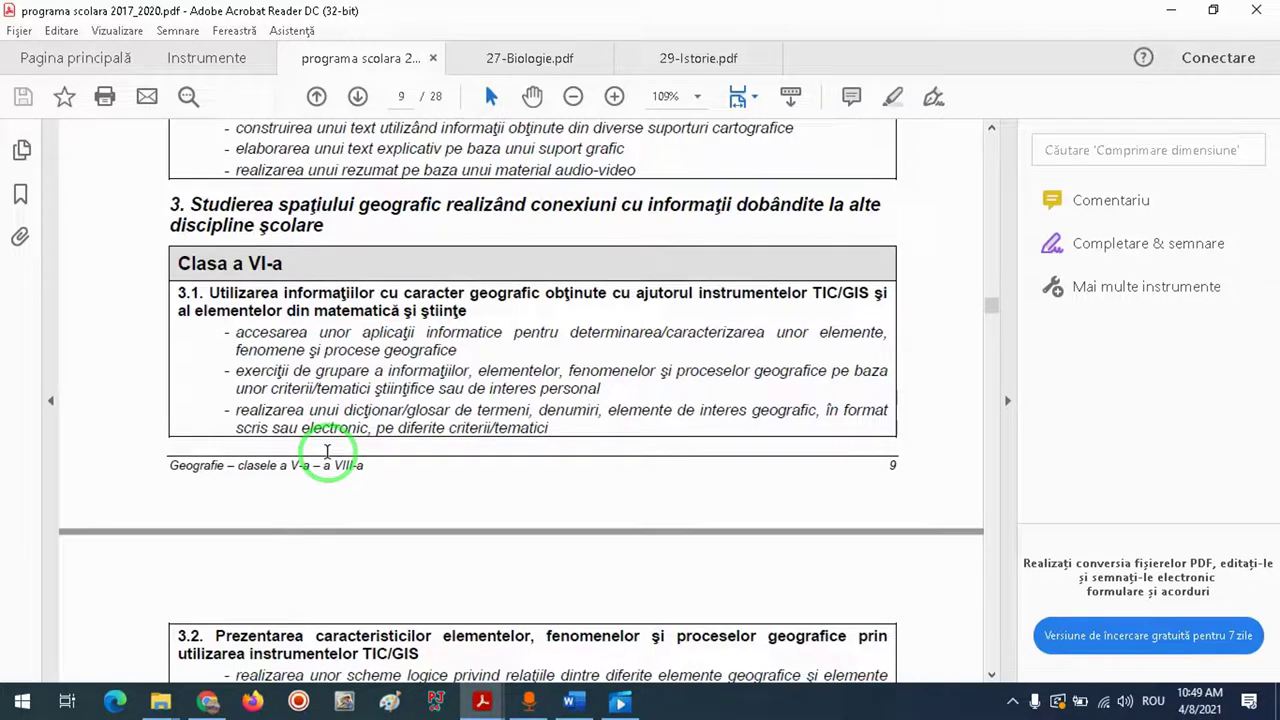
pyautogui.click(522, 57)
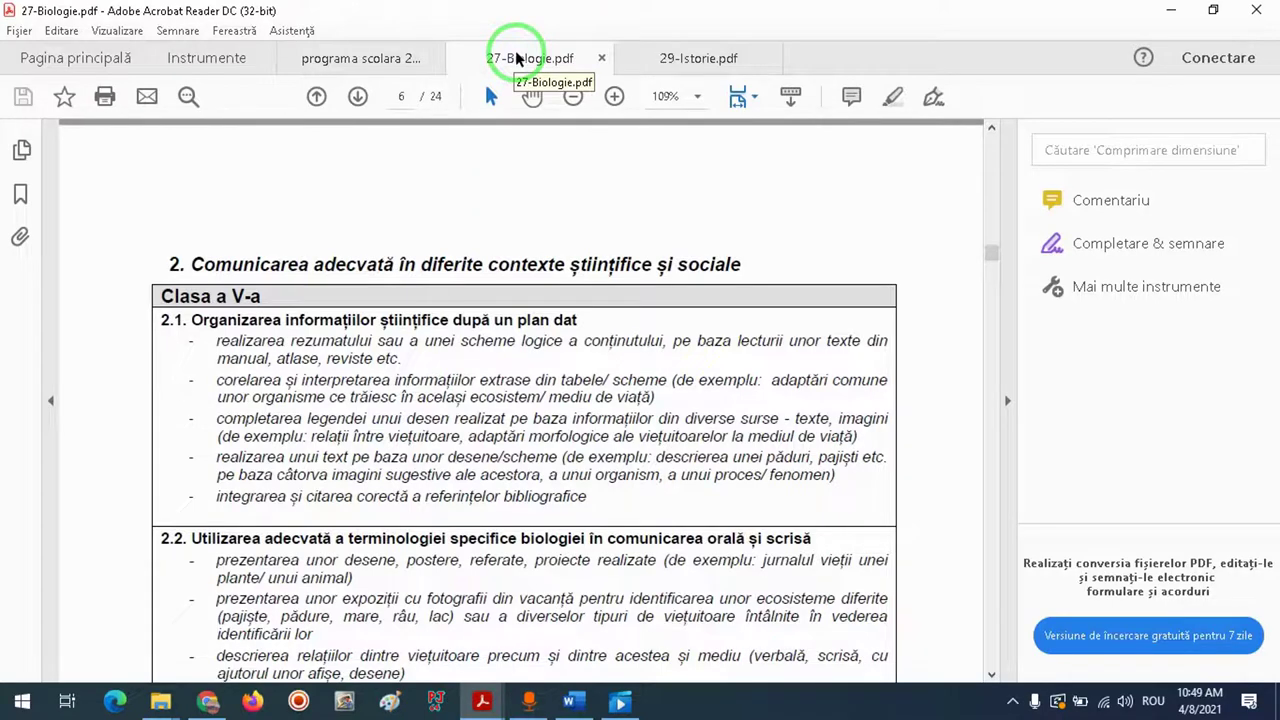
pyautogui.click(690, 60)
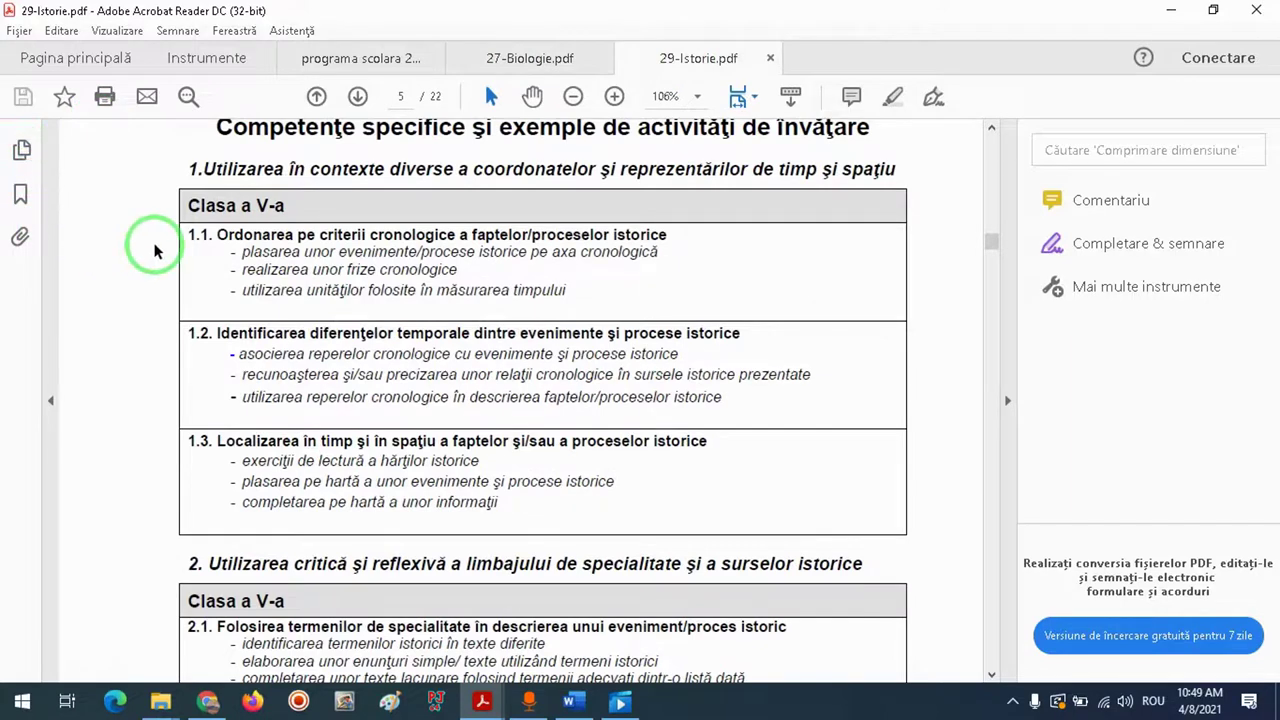